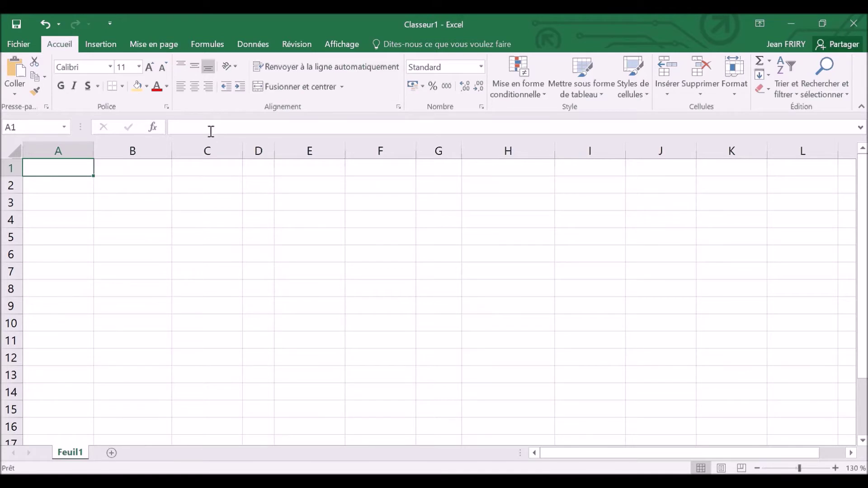
# Step: Enter the formula =CONVERT(50;"m";"mi") in cell A1 to convert 50 metres to miles
pyautogui.write('=CONVER')
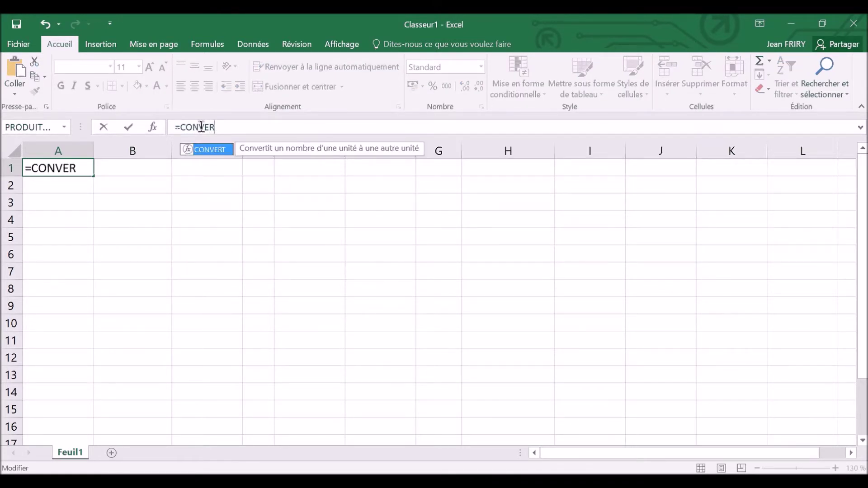
pyautogui.press('Tab')
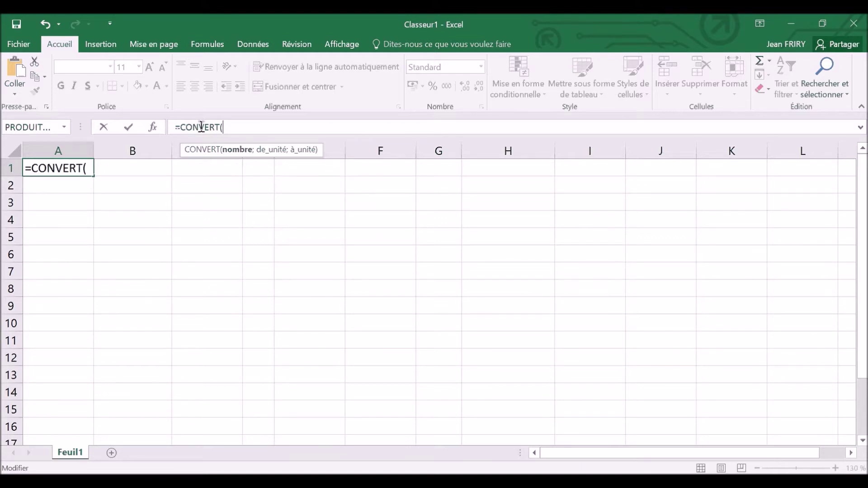
pyautogui.write('50;')
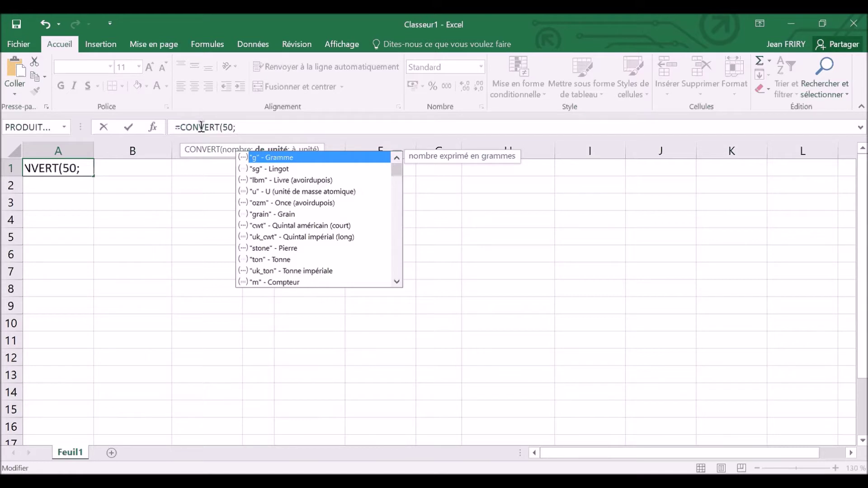
pyautogui.write('"m"')
pyautogui.write(';')
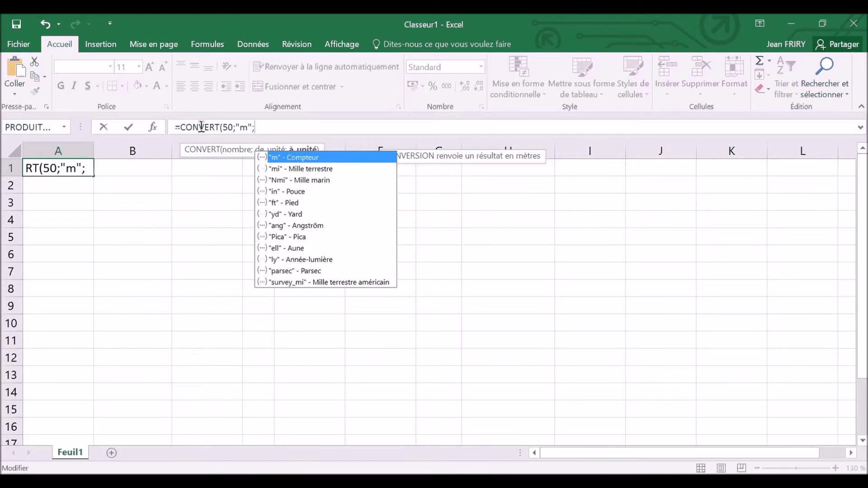
pyautogui.write('"')
pyautogui.write('m')
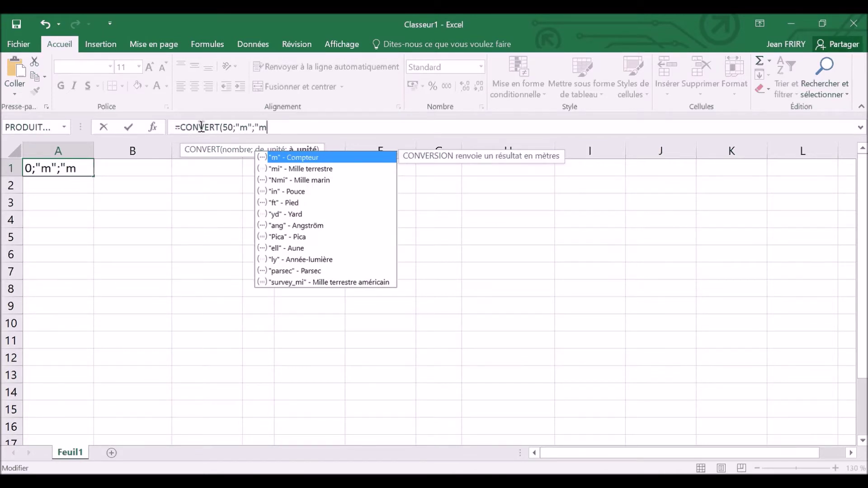
pyautogui.write('i")')
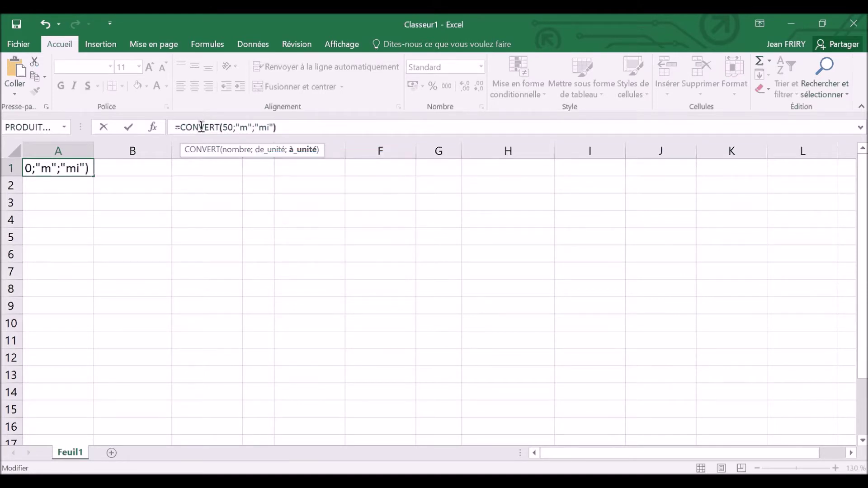
pyautogui.press('Return')
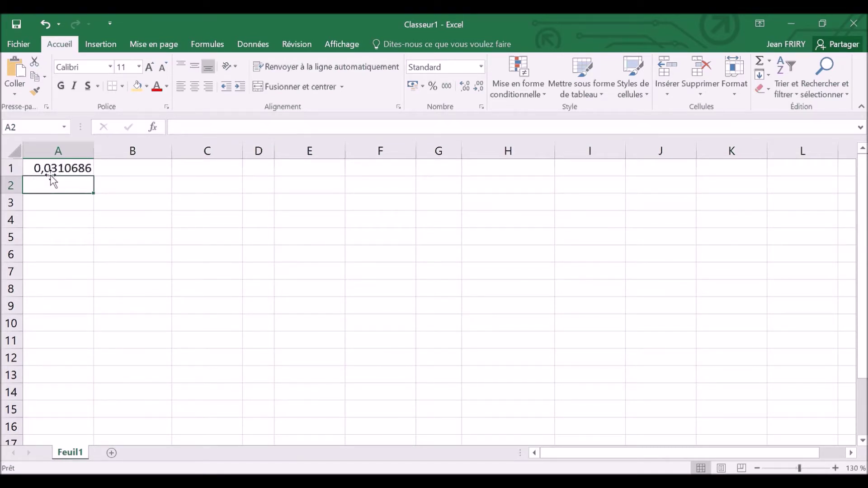
# Step: Try the incompatible target unit "day" in place of "mi" in the CONVERT formula in A1
pyautogui.click(57, 166)
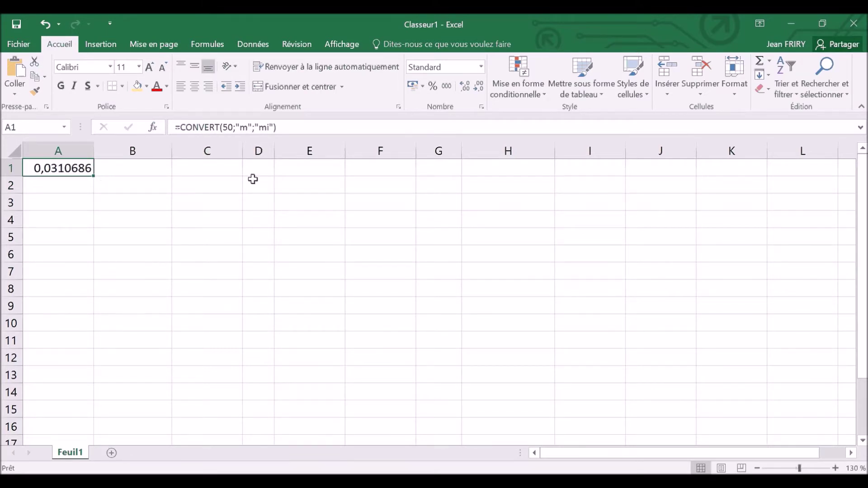
pyautogui.moveTo(236, 128); pyautogui.dragTo(269, 129)
pyautogui.click(261, 128)
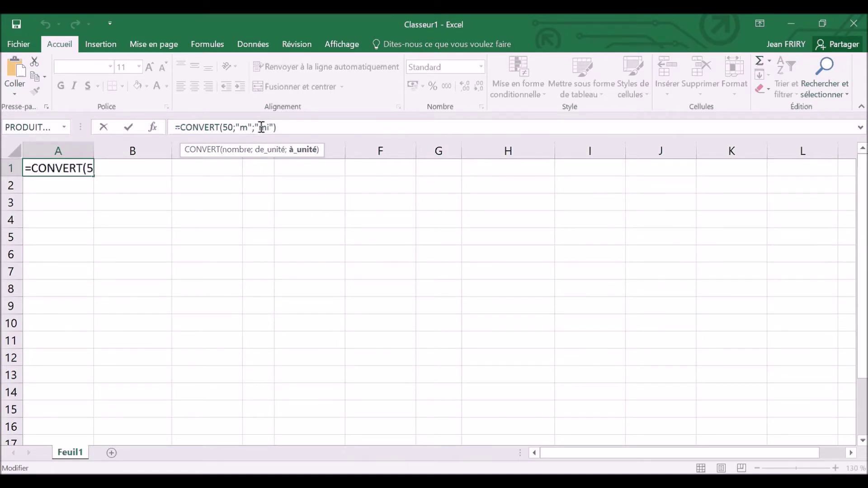
pyautogui.write('day')
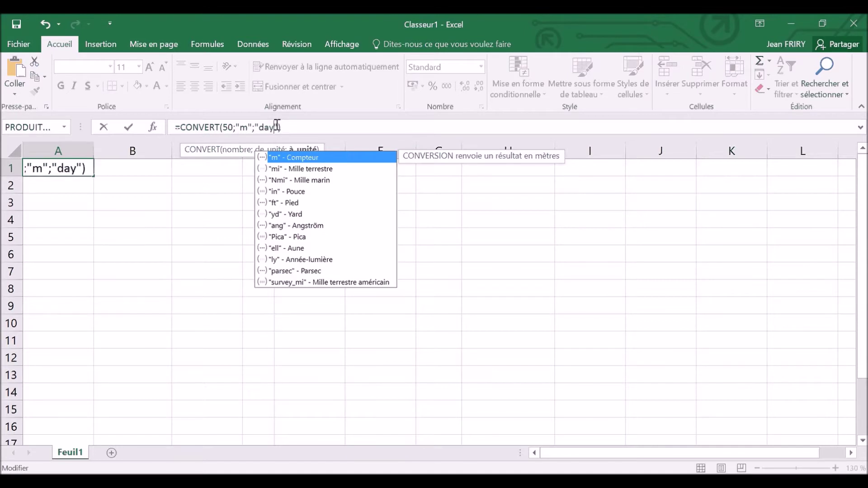
pyautogui.press('Return')
# Step: Set the target unit of the CONVERT formula in A1 back to "mi" and reselect the cell
pyautogui.click(58, 168)
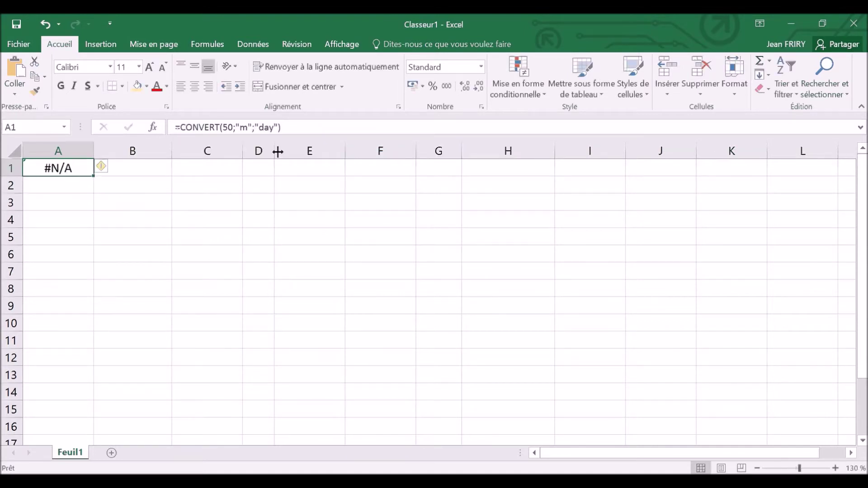
pyautogui.moveTo(260, 127); pyautogui.dragTo(273, 127)
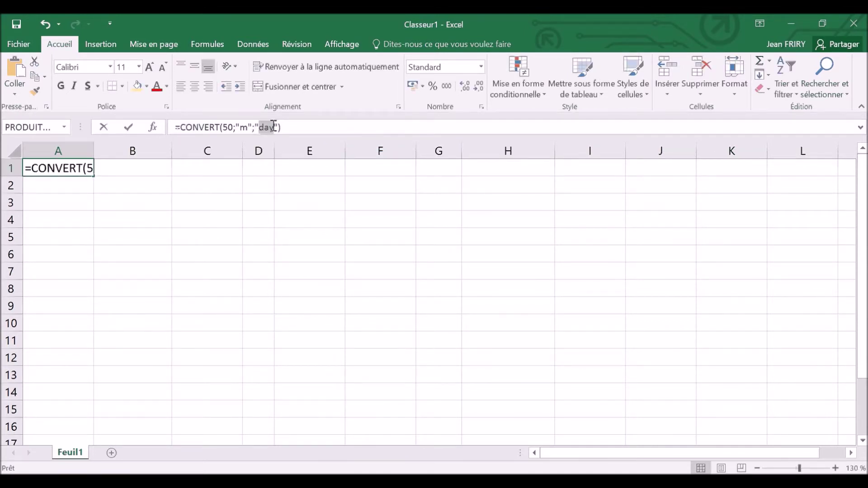
pyautogui.write('mi')
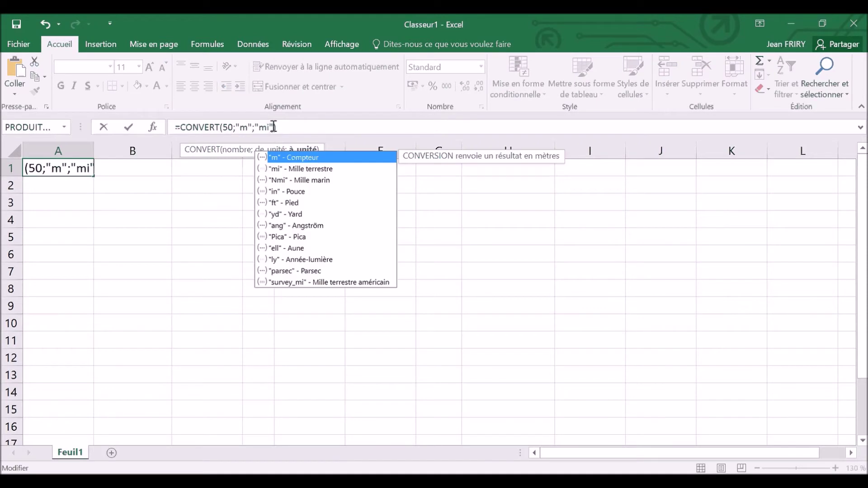
pyautogui.press('Return')
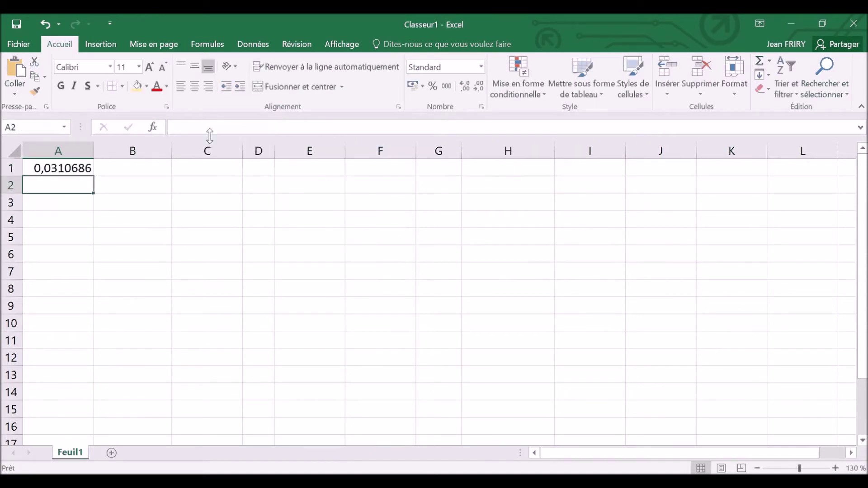
pyautogui.click(78, 171)
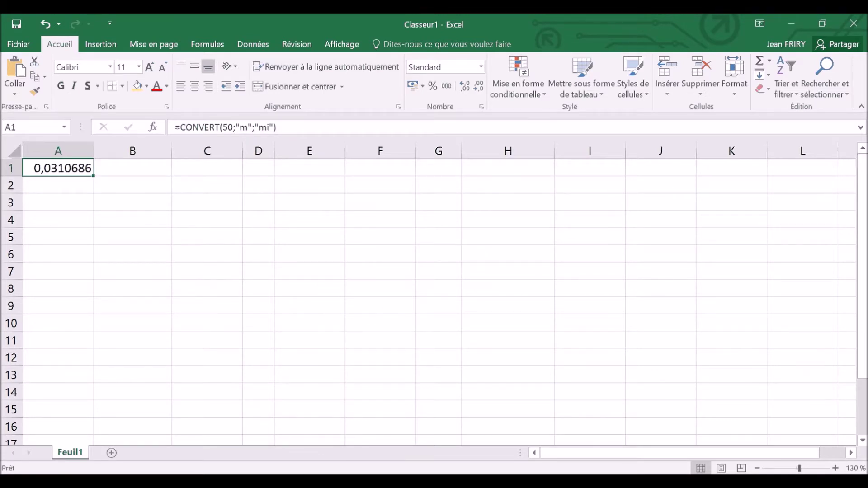
# Step: Switch to the conversion-unites-excel.xlsx workbook and examine the unit tables sheet by sheet, from Distance through Vitesse
pyautogui.moveTo(277, 465)
pyautogui.click(228, 446)
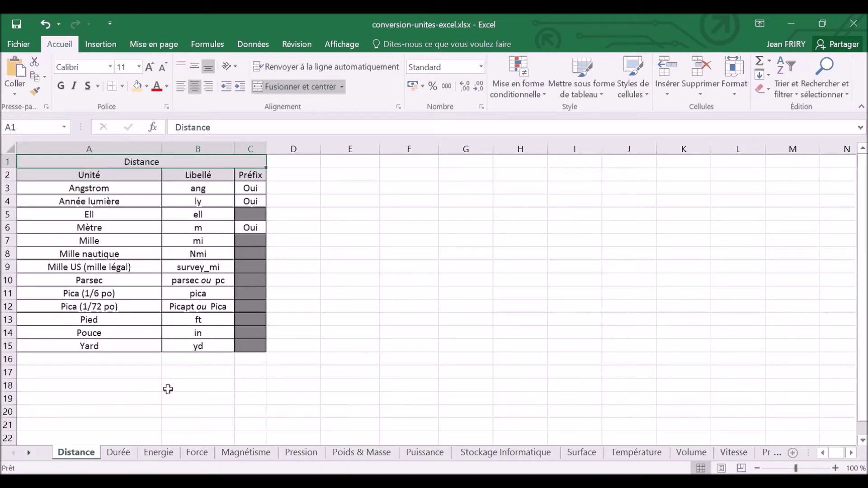
pyautogui.click(118, 458)
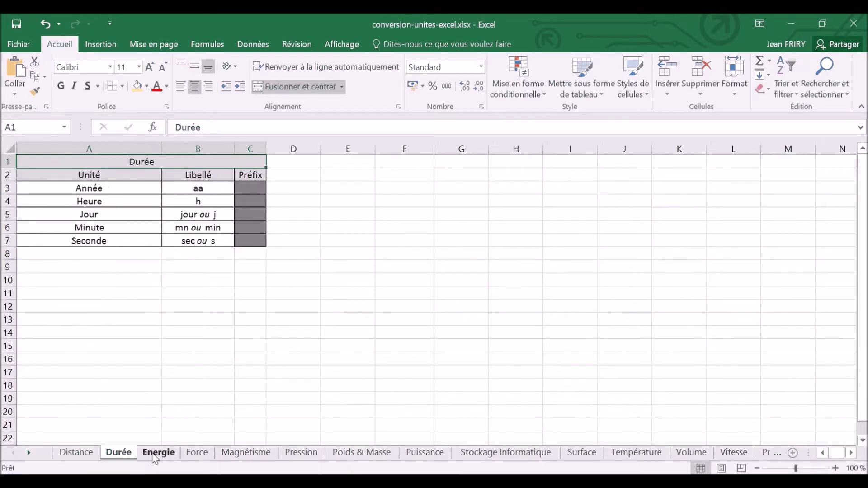
pyautogui.click(157, 457)
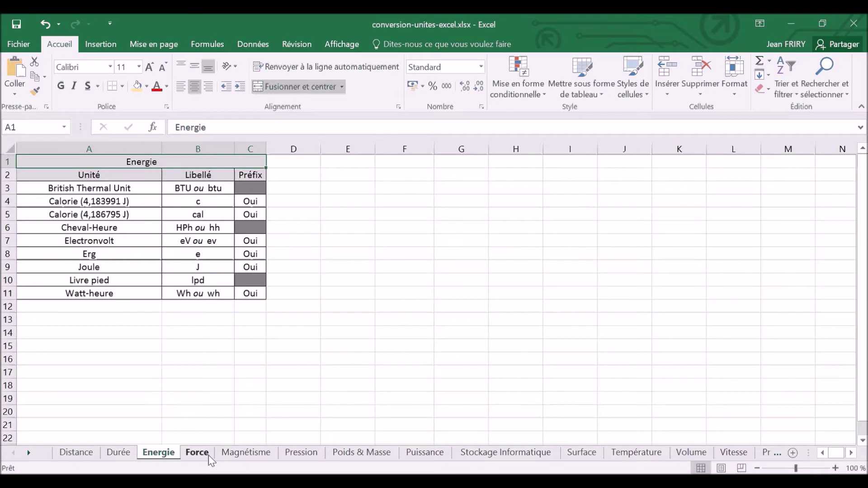
pyautogui.click(209, 458)
pyautogui.click(238, 458)
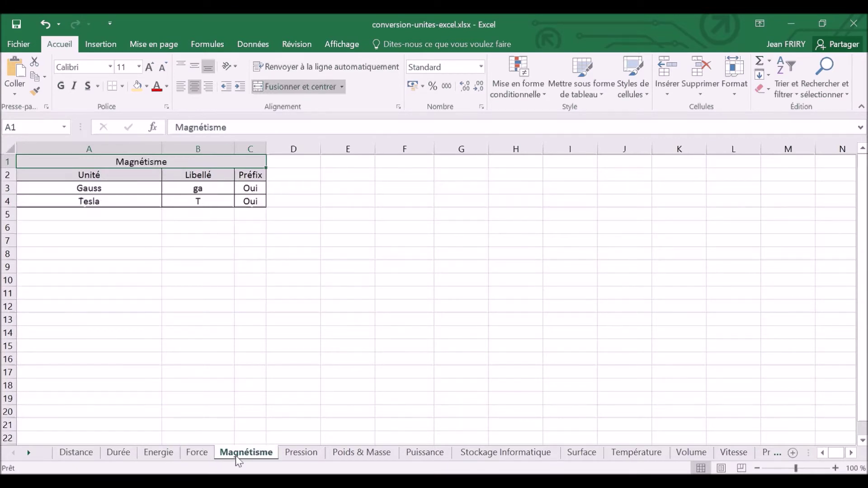
pyautogui.click(302, 458)
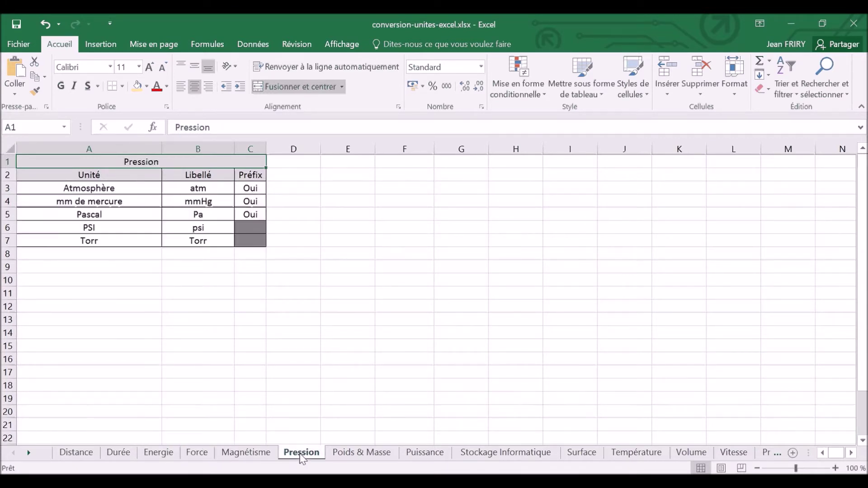
pyautogui.click(344, 456)
pyautogui.click(423, 457)
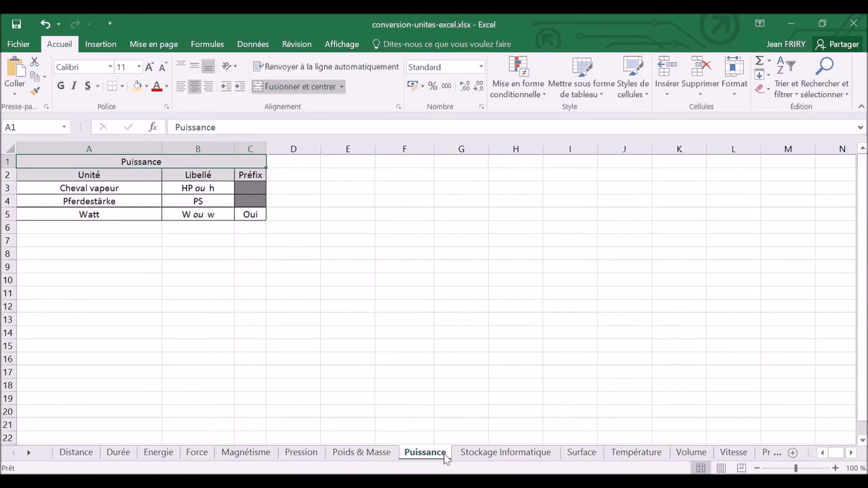
pyautogui.click(484, 459)
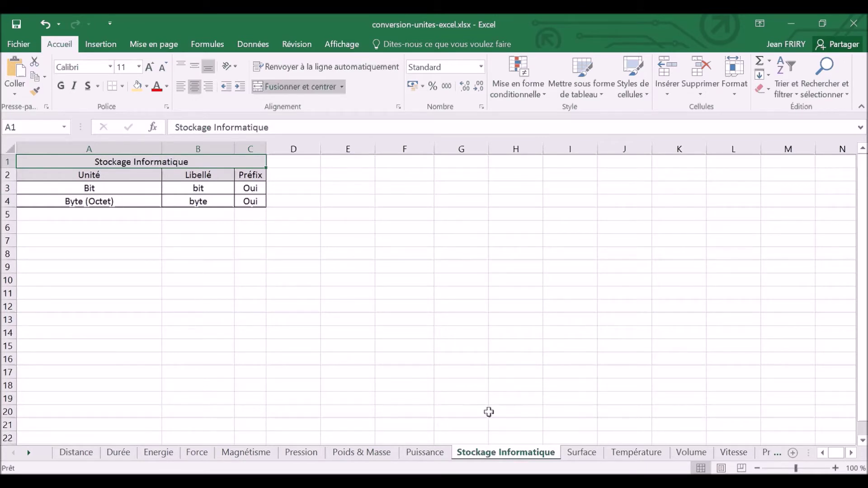
pyautogui.click(582, 456)
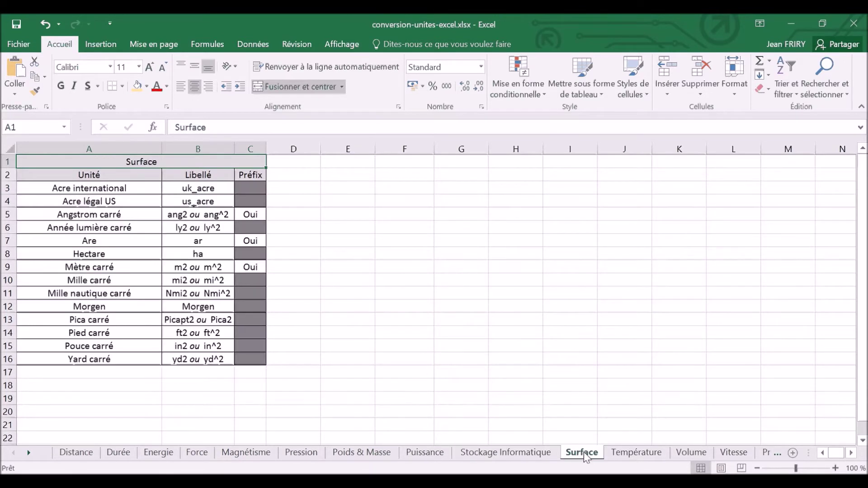
pyautogui.click(646, 454)
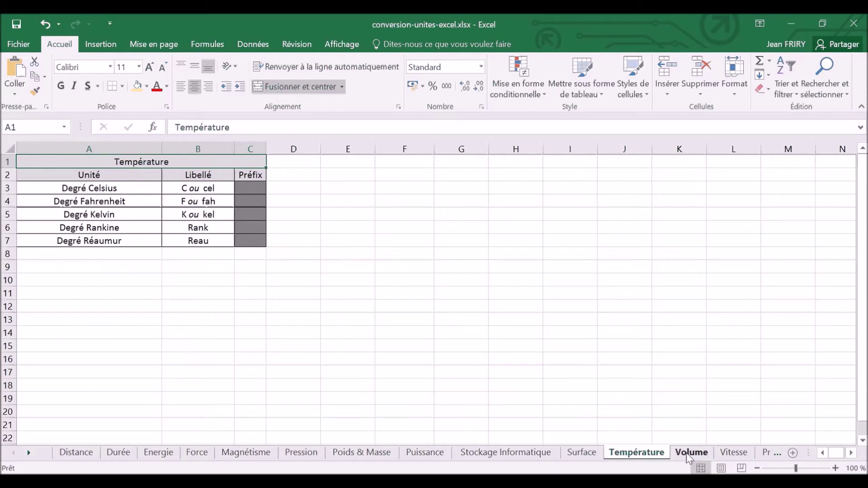
pyautogui.click(686, 453)
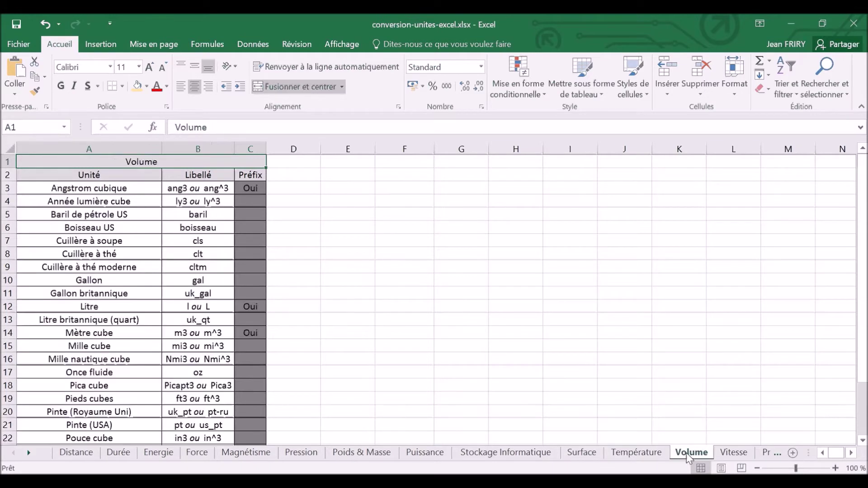
pyautogui.click(734, 454)
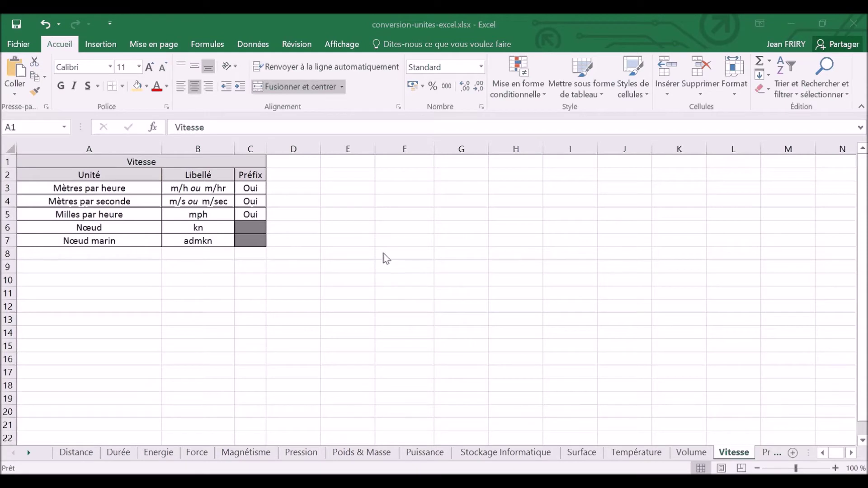
# Step: On the Température sheet, enter 21 in F3 with the unit C in G3, and the unit F in G4
pyautogui.click(622, 455)
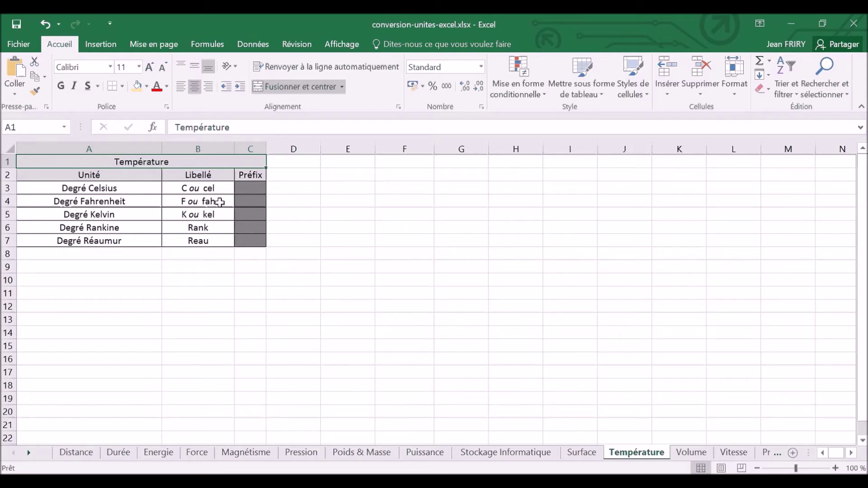
pyautogui.click(383, 188)
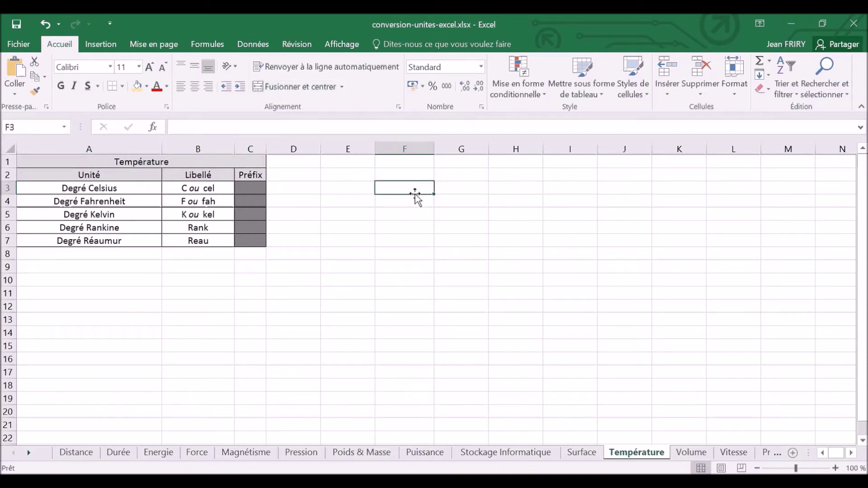
pyautogui.write('21')
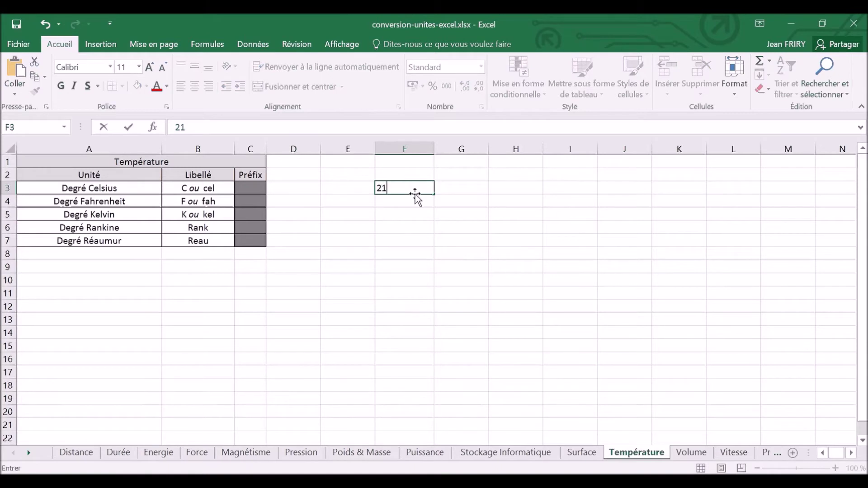
pyautogui.click(448, 187)
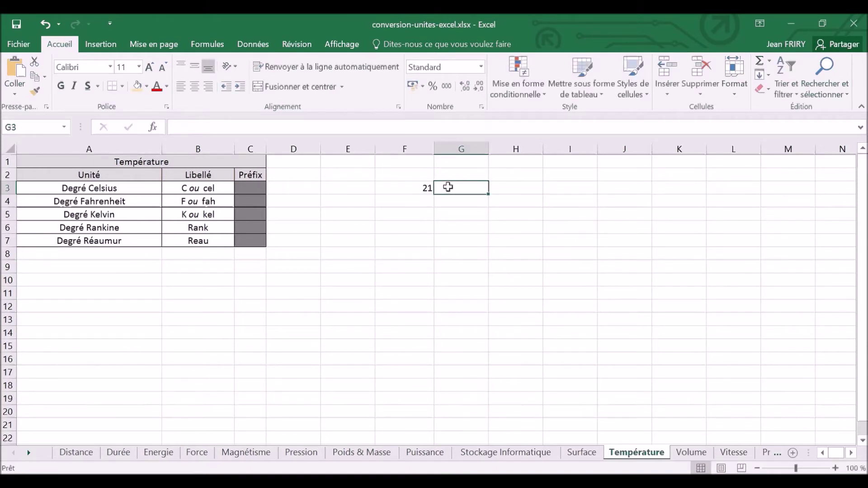
pyautogui.write('C')
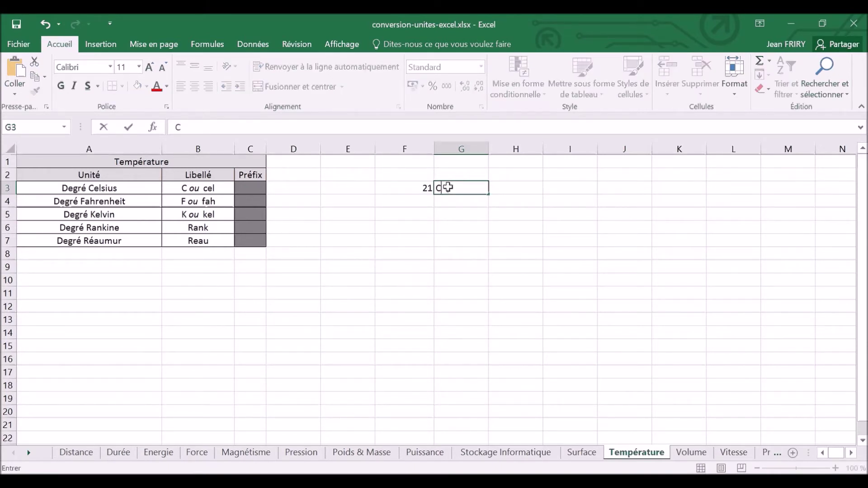
pyautogui.press('Return')
pyautogui.write('F')
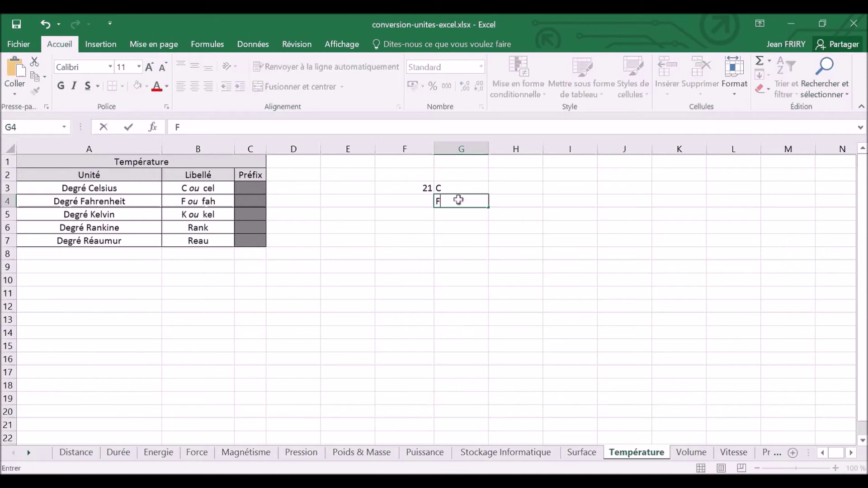
# Step: Enter the formula =CONVERT(F3;G3;G4) in F4 to convert the Celsius value to Fahrenheit
pyautogui.click(411, 200)
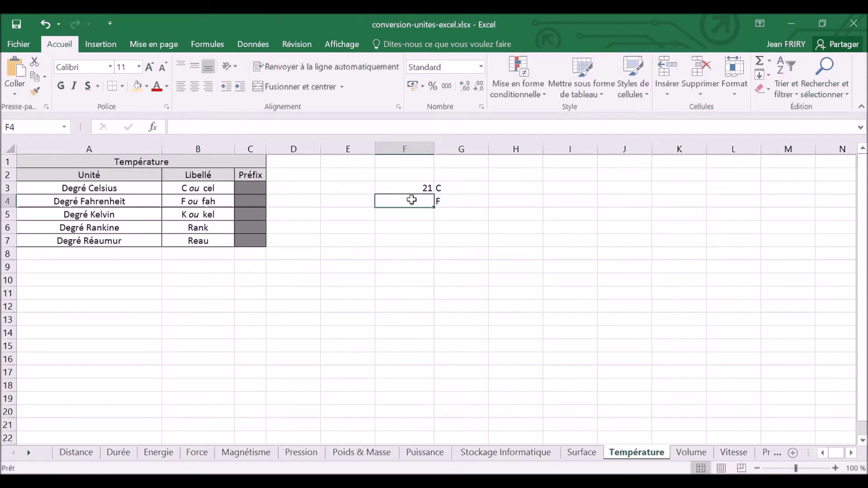
pyautogui.write('=')
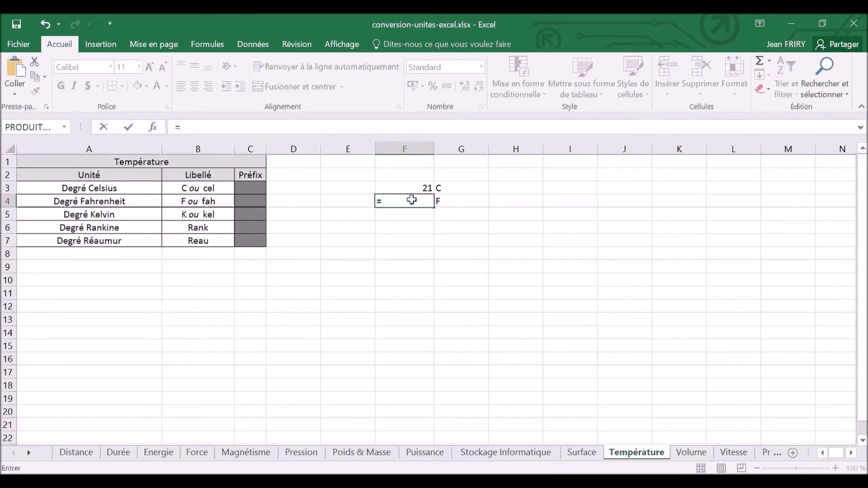
pyautogui.write('CO')
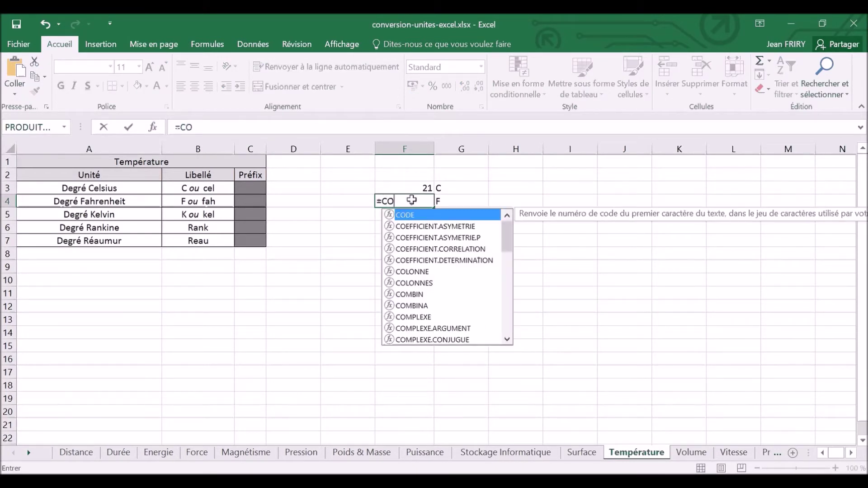
pyautogui.write('NV')
pyautogui.press('Tab')
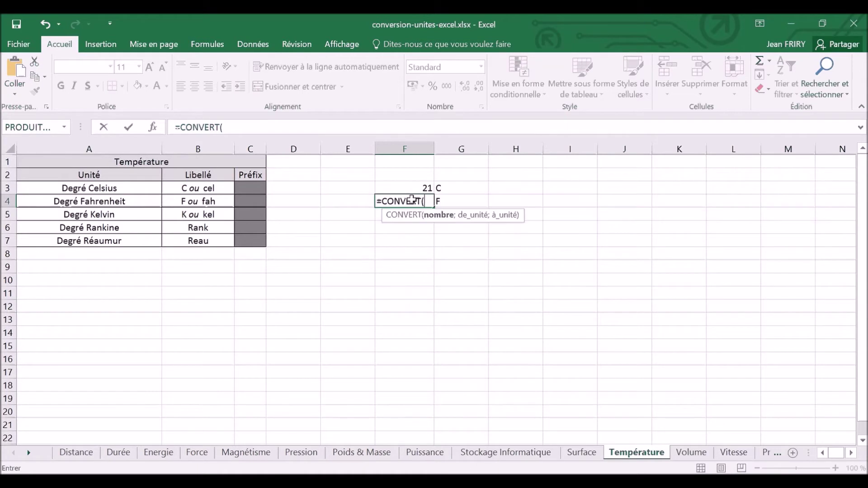
pyautogui.click(410, 187)
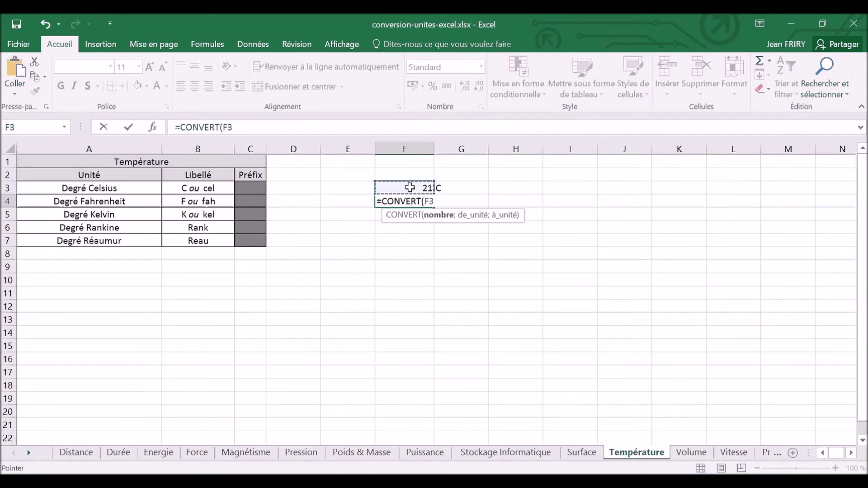
pyautogui.write(';')
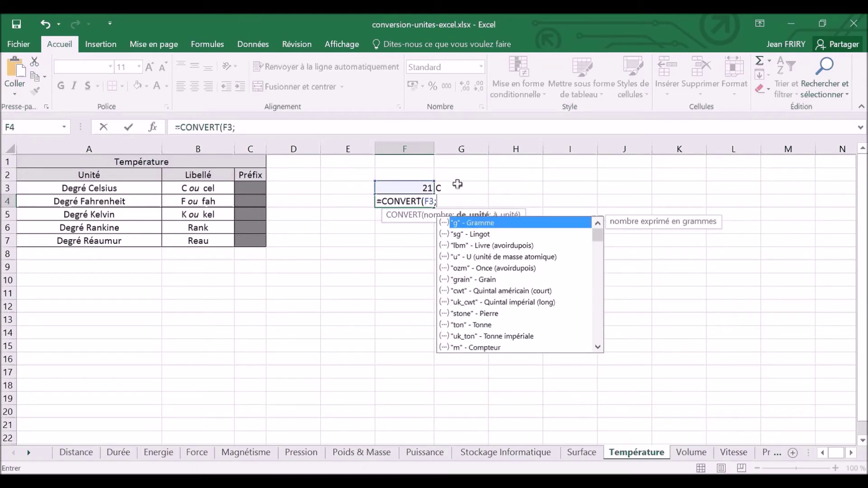
pyautogui.click(460, 188)
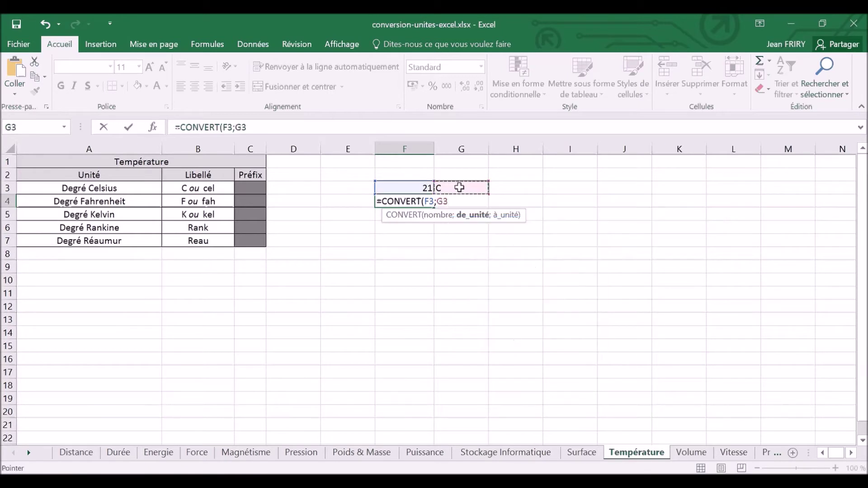
pyautogui.write(';')
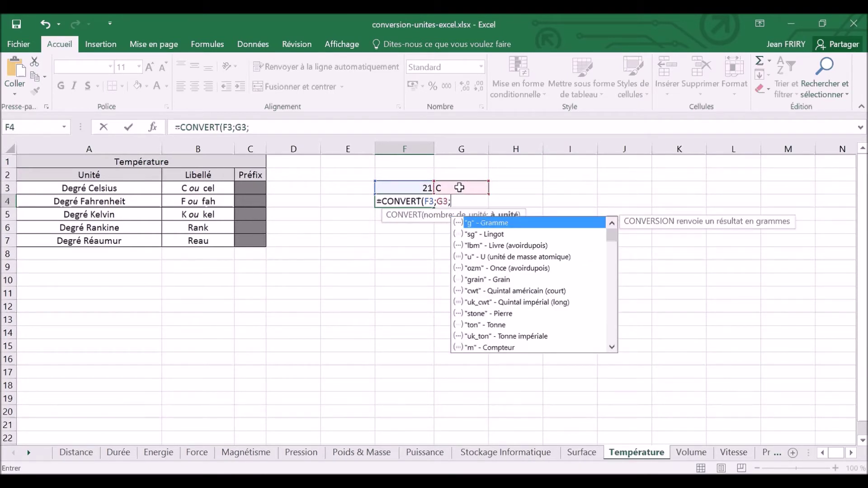
pyautogui.click(298, 127)
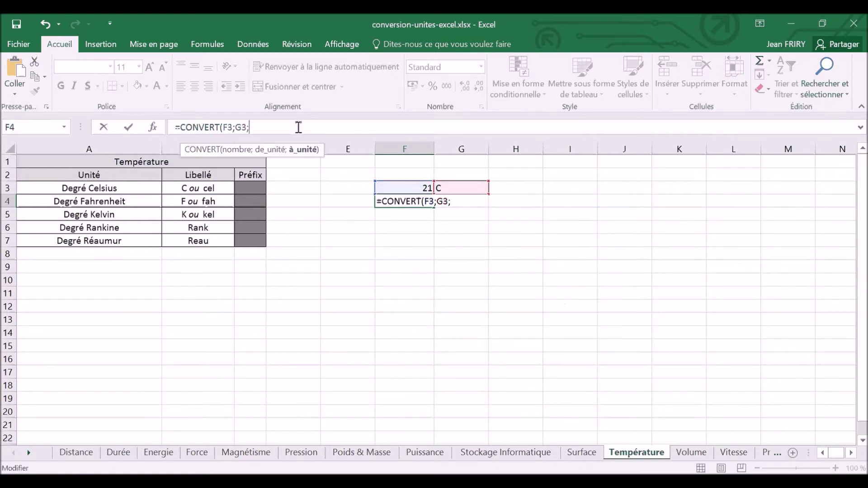
pyautogui.write('G4')
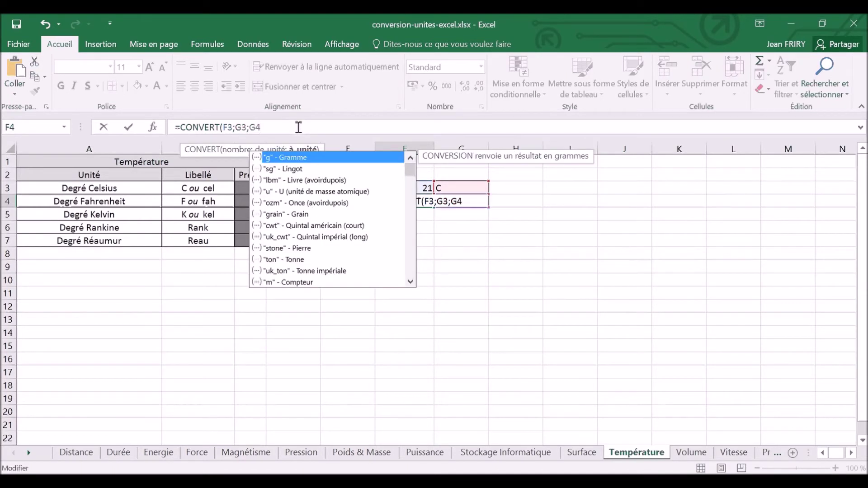
pyautogui.write(')')
pyautogui.press('Return')
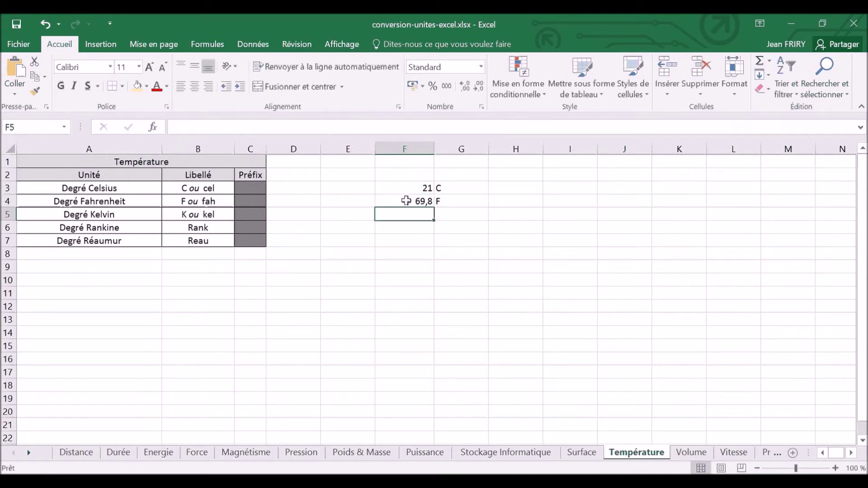
# Step: Change the Celsius value in F3 to 22, and clear the temperature example in F3:G4
pyautogui.click(411, 188)
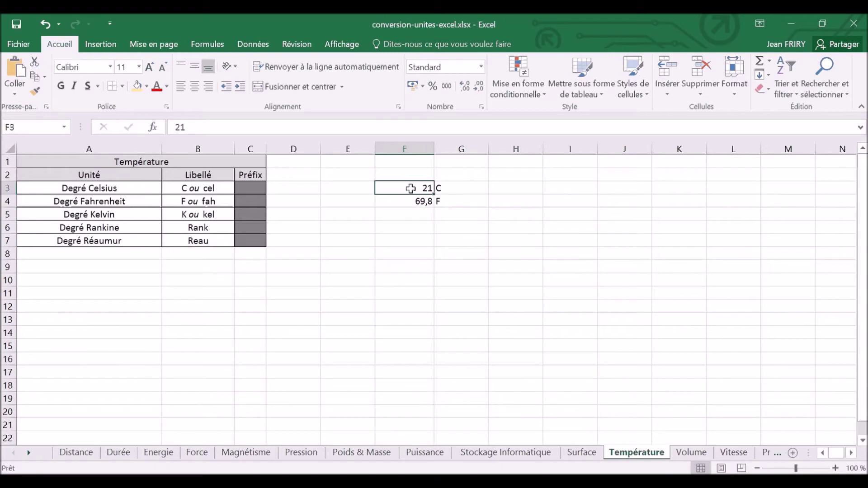
pyautogui.write('22')
pyautogui.press('Return')
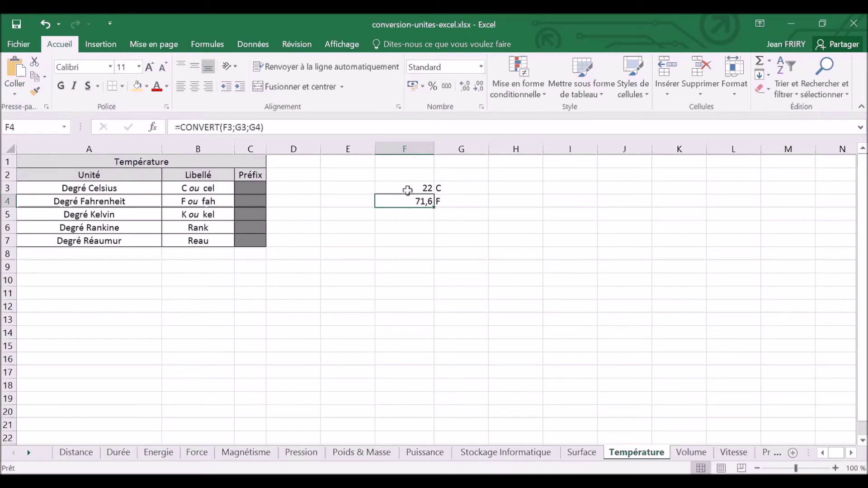
pyautogui.moveTo(413, 187); pyautogui.dragTo(446, 201)
pyautogui.press('Delete')
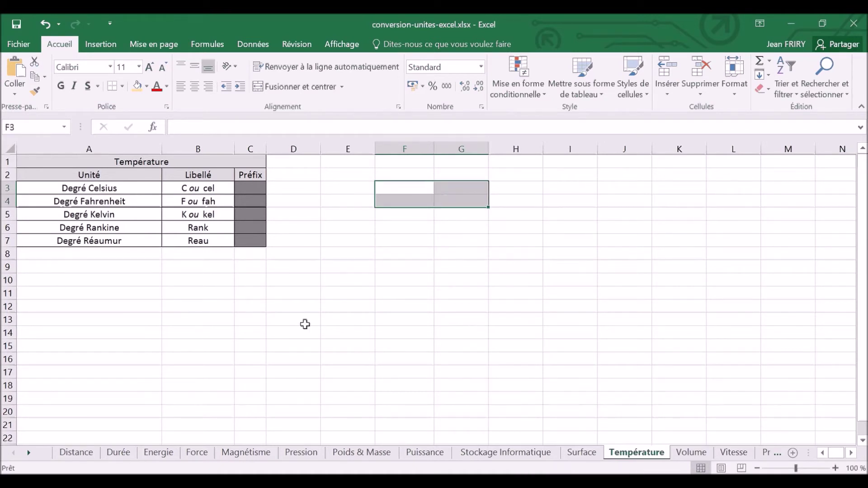
# Step: On the Poids & Masse sheet, enter 1000 in F3 and the source unit g in G3
pyautogui.click(354, 452)
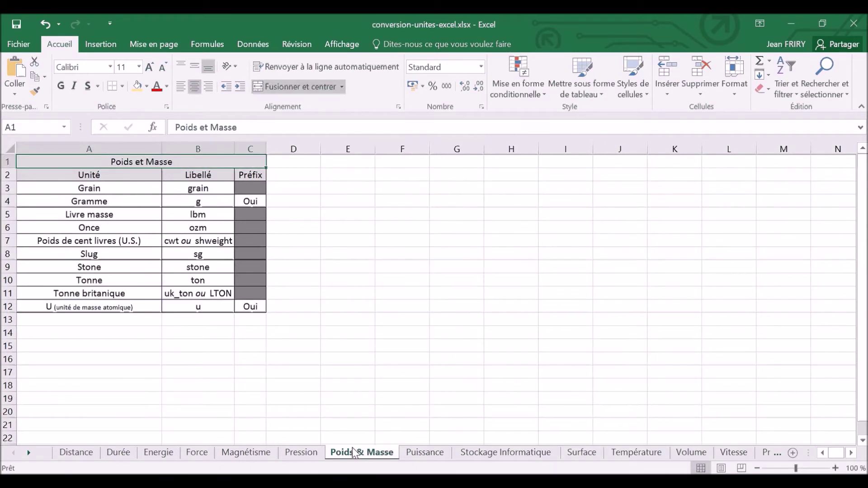
pyautogui.click(420, 192)
pyautogui.write('100')
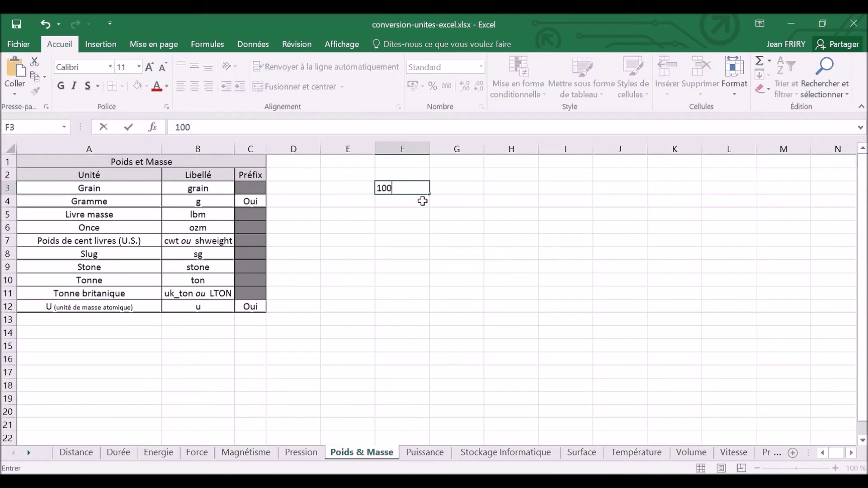
pyautogui.write('0')
pyautogui.click(463, 191)
pyautogui.write('g')
pyautogui.click(465, 203)
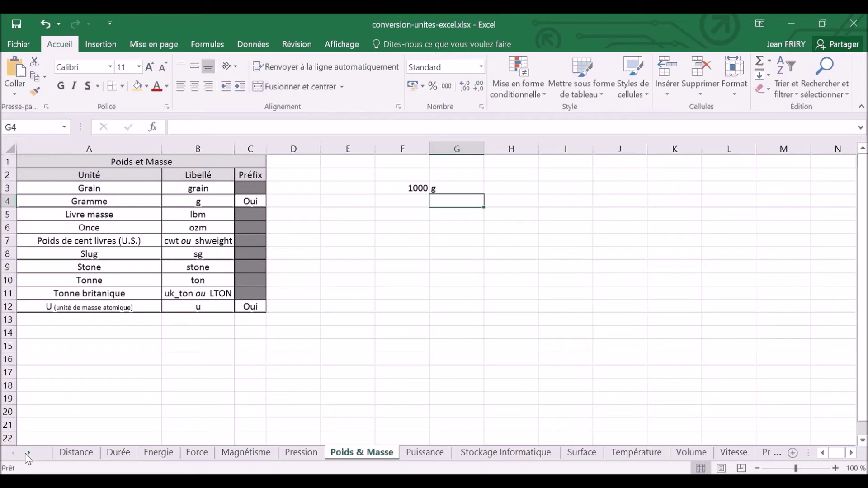
# Step: Look up the kilo abbreviation on the Préfixes sheet and enter the target unit kg in G4 of Poids & Masse
pyautogui.click(29, 454)
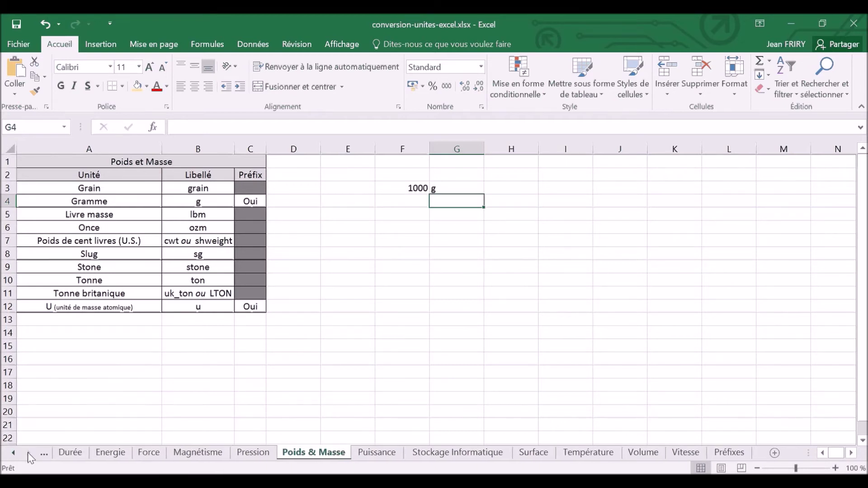
pyautogui.click(728, 453)
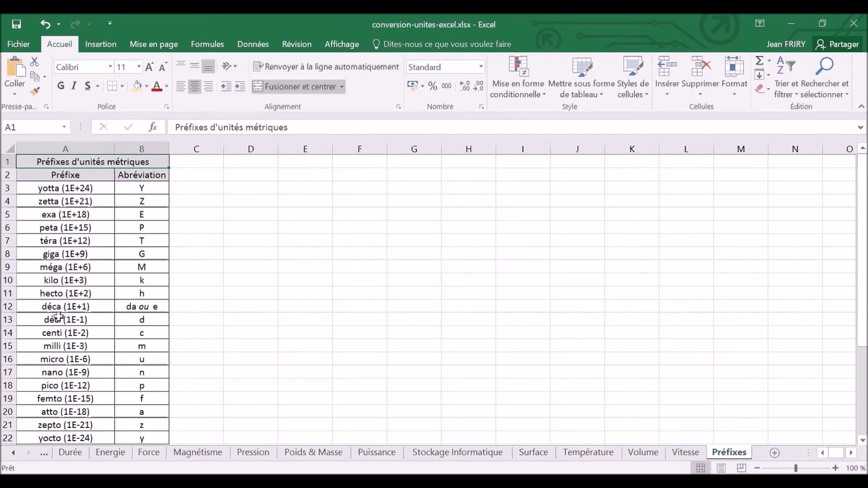
pyautogui.click(45, 281)
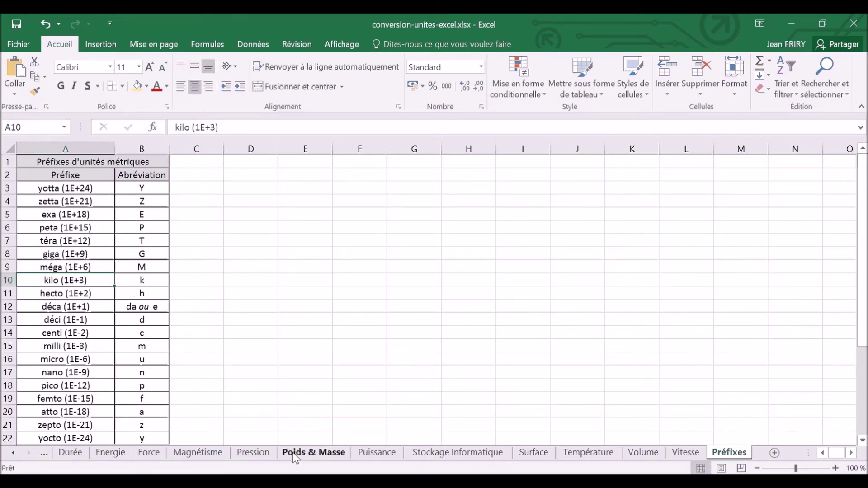
pyautogui.click(331, 454)
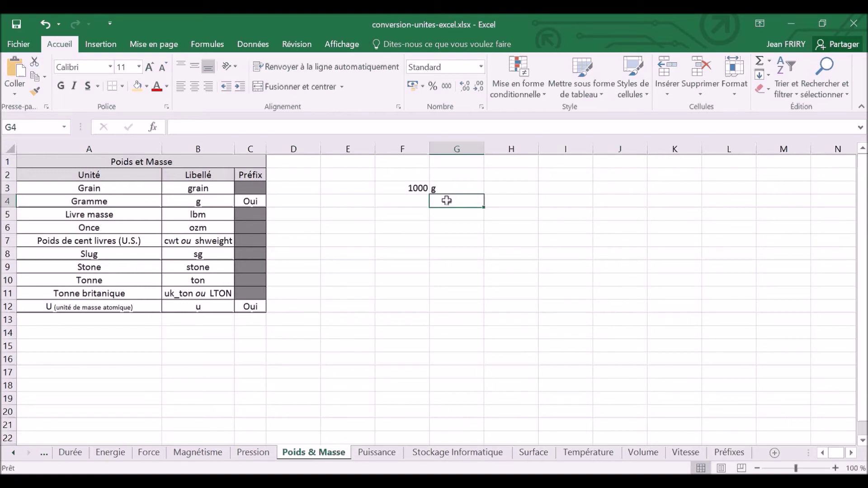
pyautogui.write('k')
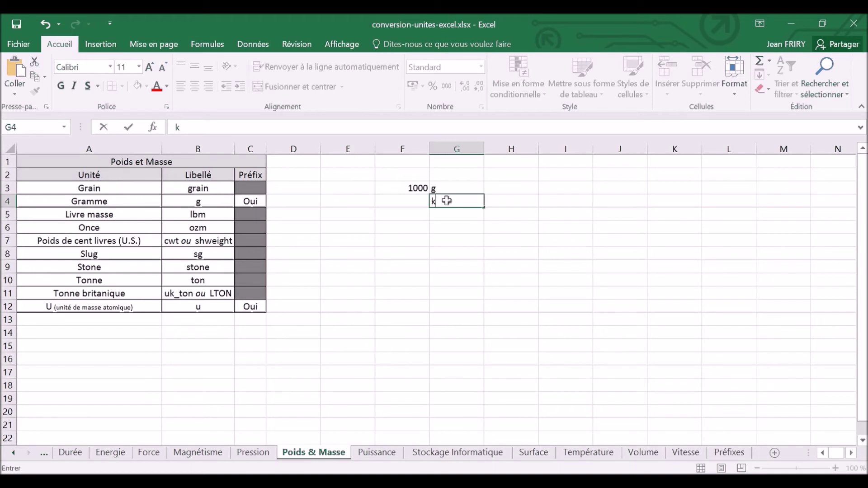
pyautogui.write('g')
pyautogui.click(448, 213)
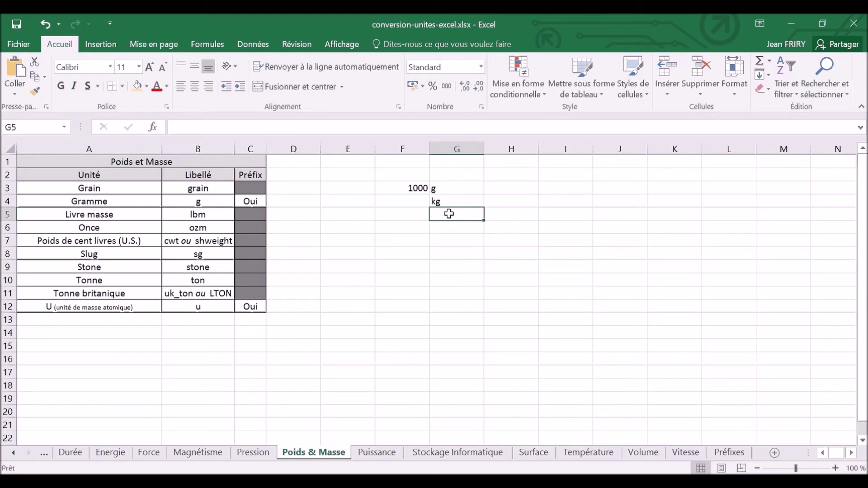
# Step: Enter dag in G5 as a second target unit
pyautogui.doubleClick(449, 214)
pyautogui.write('da')
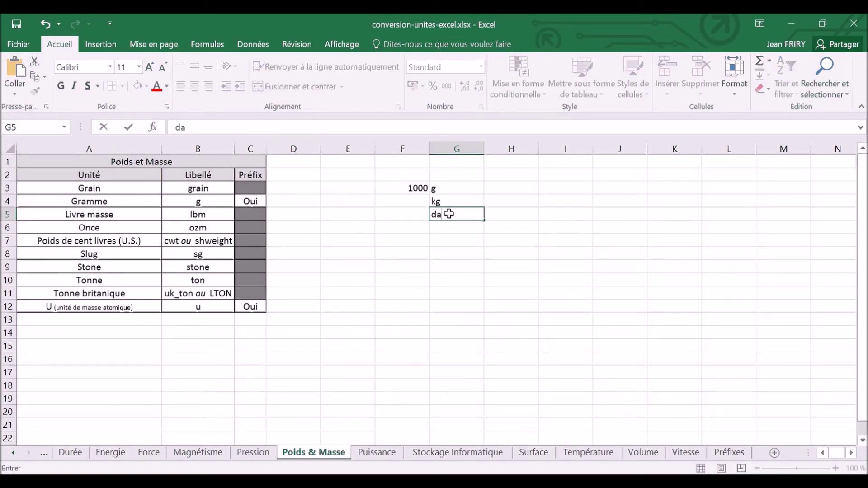
pyautogui.write('g')
pyautogui.press('Return')
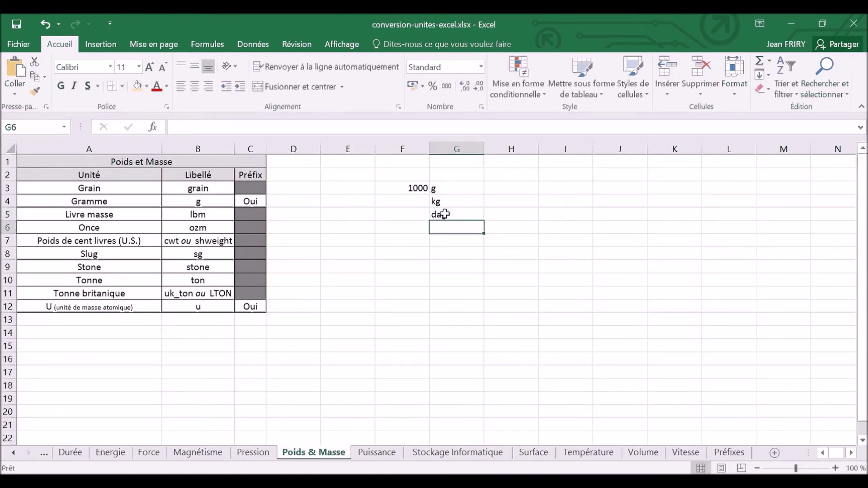
# Step: Begin a CONVERT formula in F4 with the row-locked reference F$3 as the number to convert
pyautogui.click(410, 200)
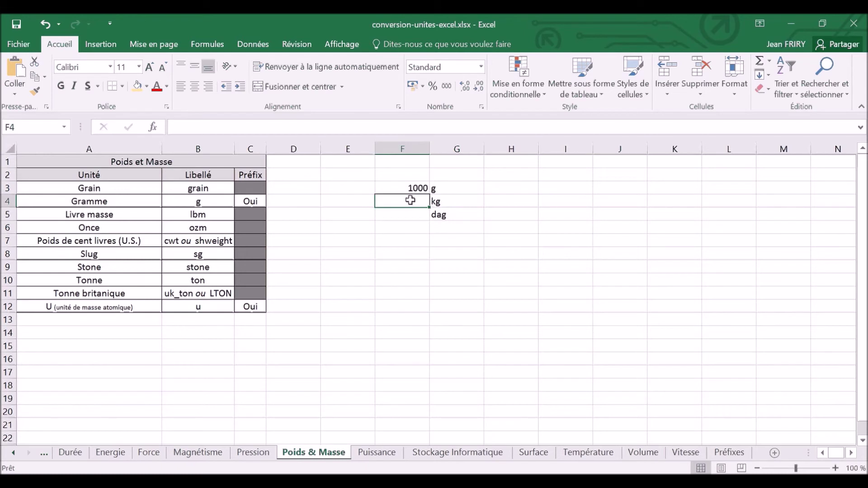
pyautogui.write('=convert')
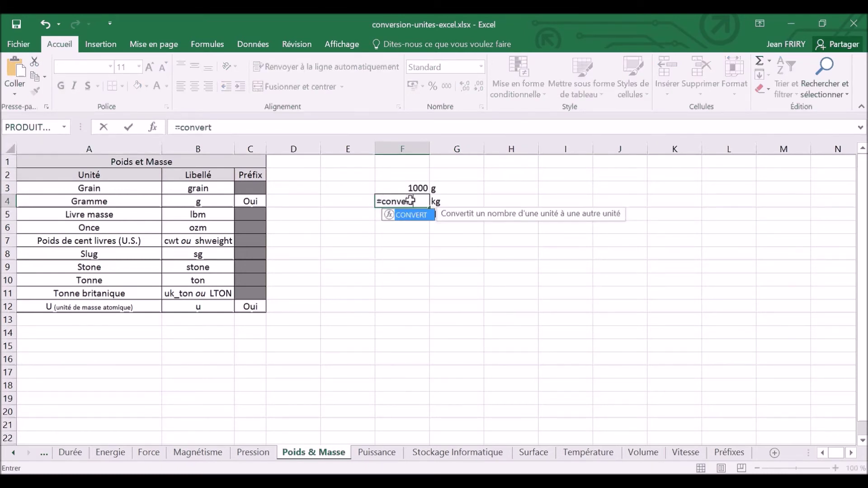
pyautogui.write('(')
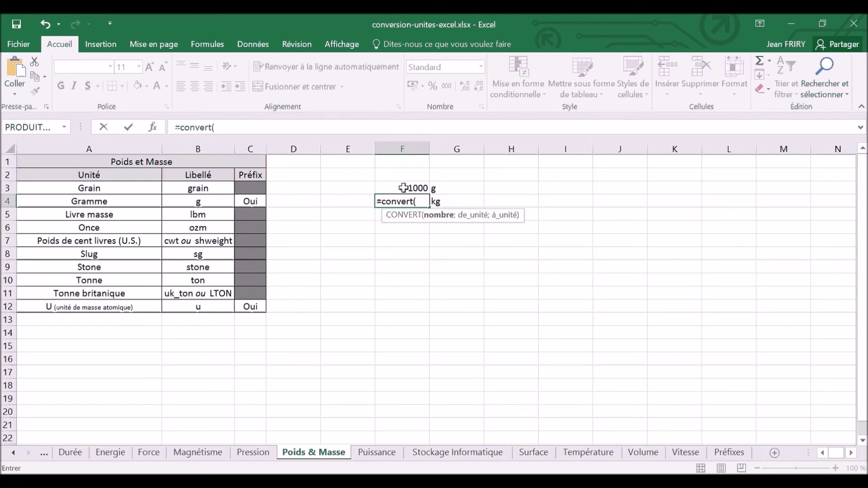
pyautogui.click(403, 188)
pyautogui.click(421, 201)
pyautogui.write('$3')
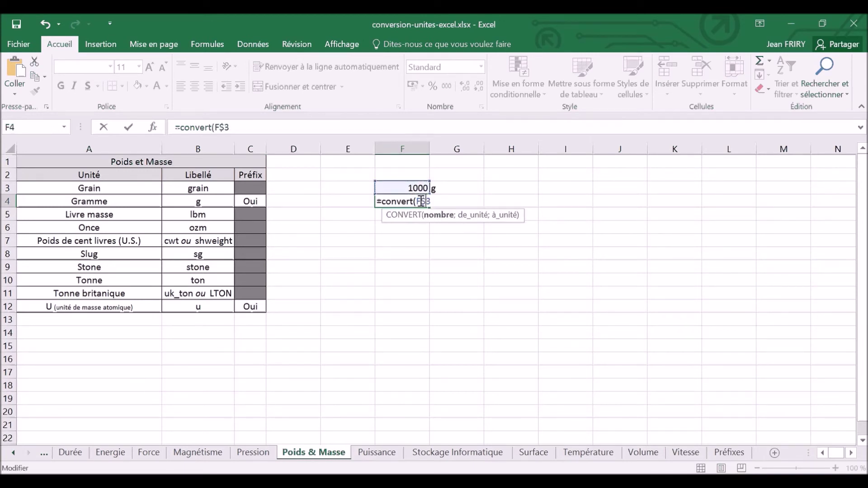
pyautogui.click(430, 201)
pyautogui.write(';')
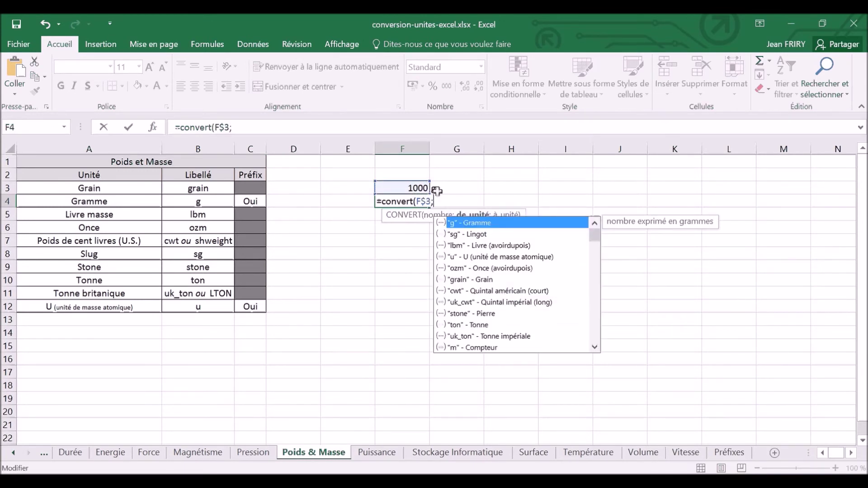
# Step: Complete the F4 formula with G$3 as source unit and G4 as target unit, and fill it down to F5
pyautogui.click(442, 187)
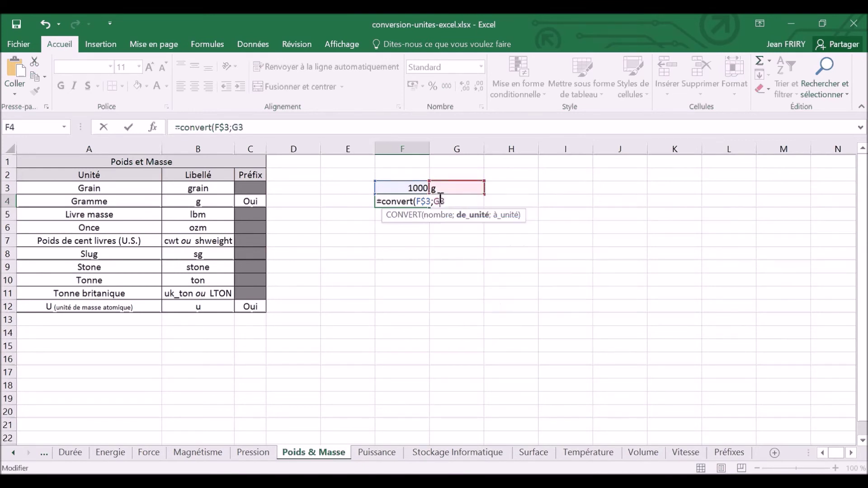
pyautogui.press('F4')
pyautogui.press('F4')
pyautogui.write(';G')
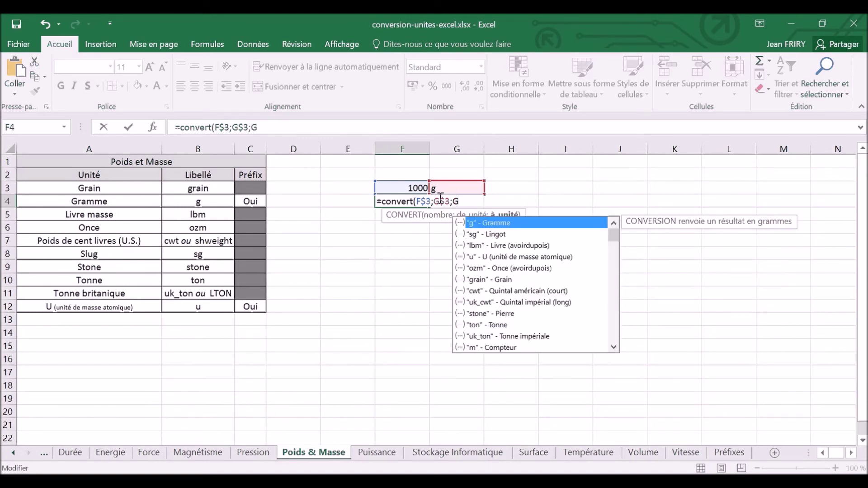
pyautogui.click(441, 198)
pyautogui.write(')')
pyautogui.press('Return')
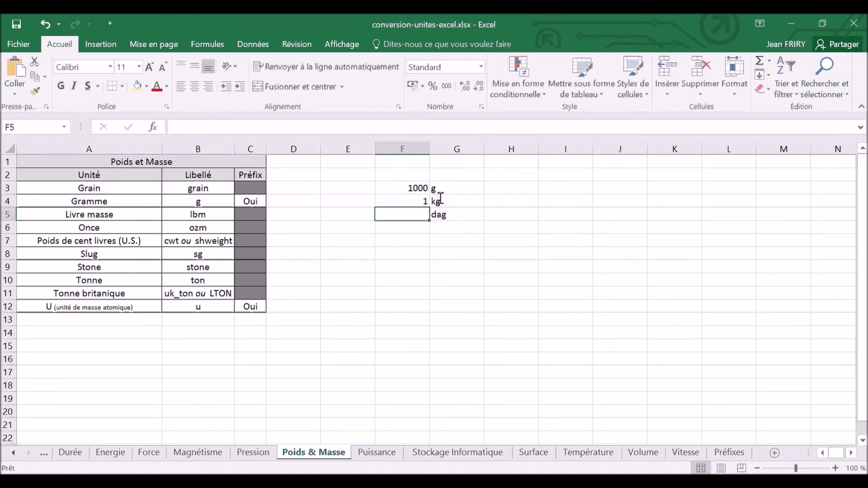
pyautogui.click(406, 201)
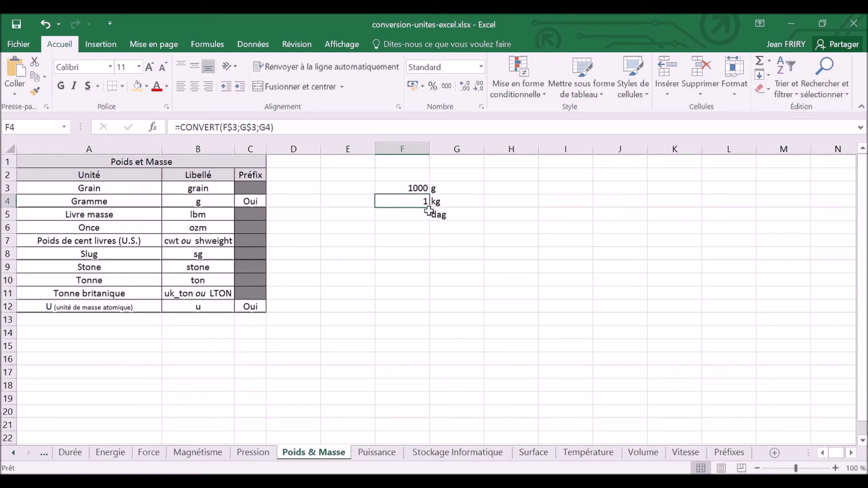
pyautogui.moveTo(430, 209); pyautogui.dragTo(429, 219)
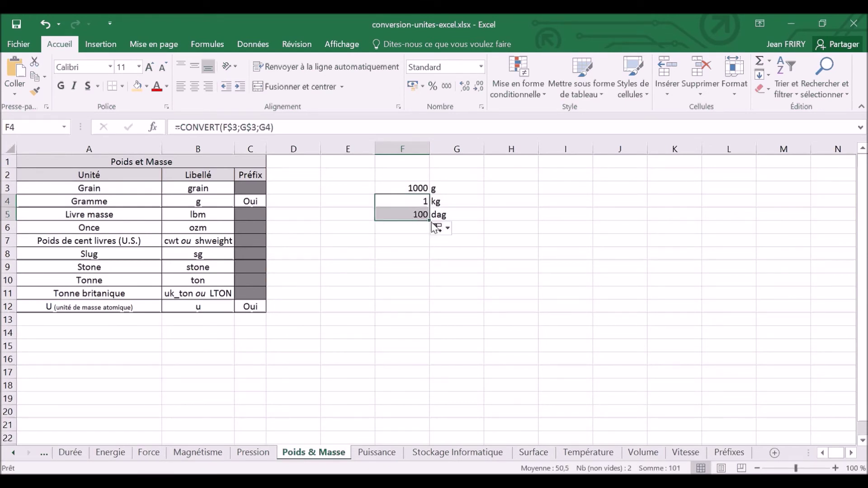
# Step: Look over the Energie sheet's unit labels and which of its units accept prefixes
pyautogui.click(410, 224)
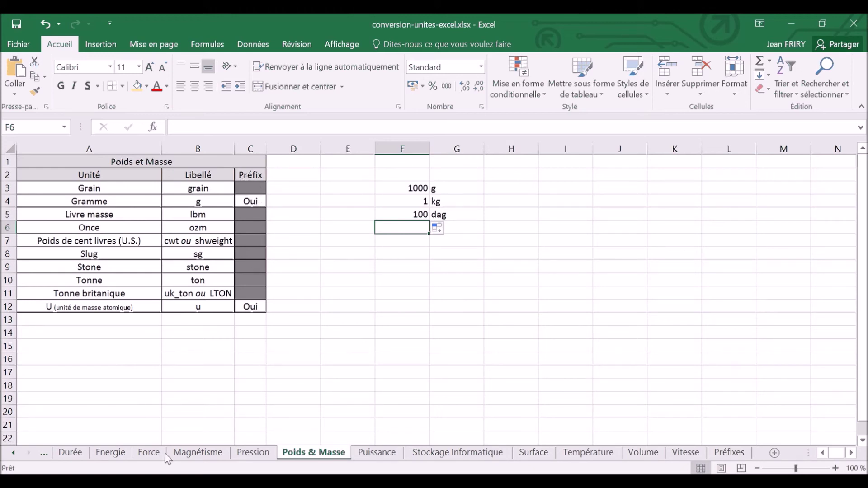
pyautogui.click(149, 454)
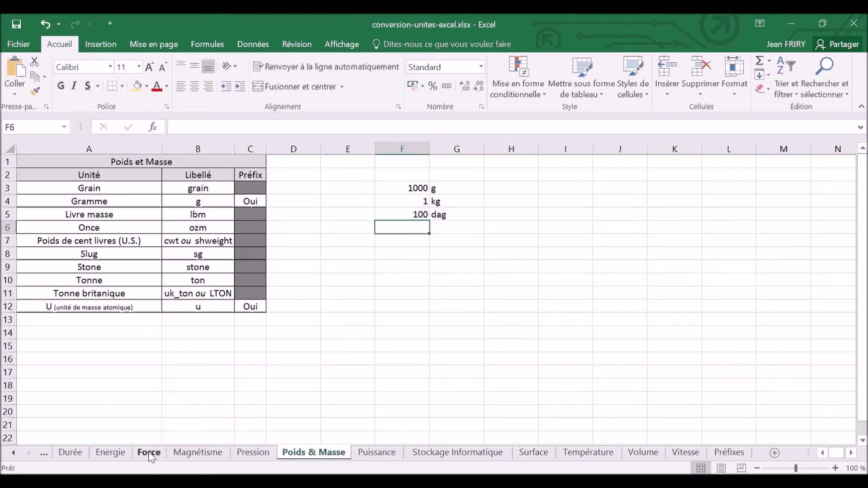
pyautogui.click(112, 452)
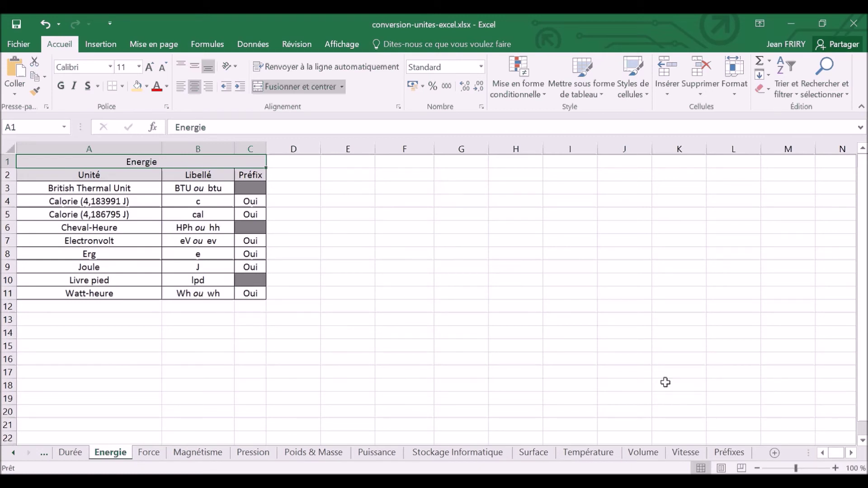
# Step: Examine the metric prefixes and the binary prefix table with its abbreviations on the Préfixes sheet
pyautogui.click(729, 453)
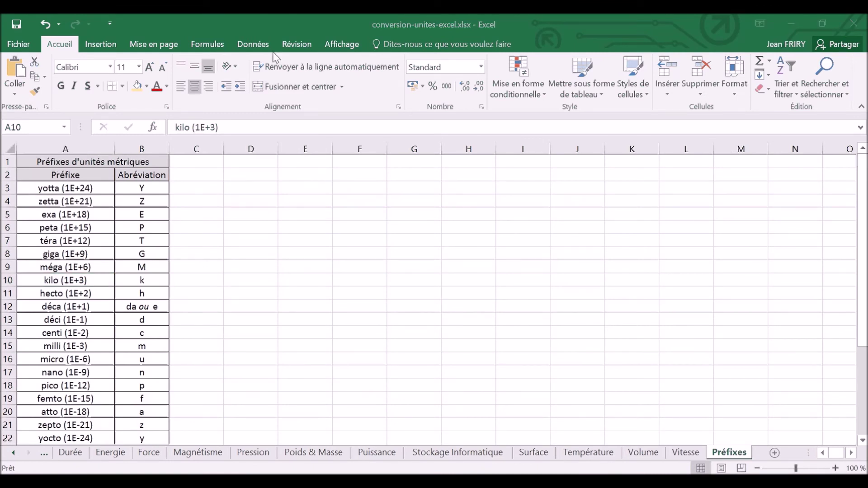
pyautogui.scroll(-5, 128, 345)
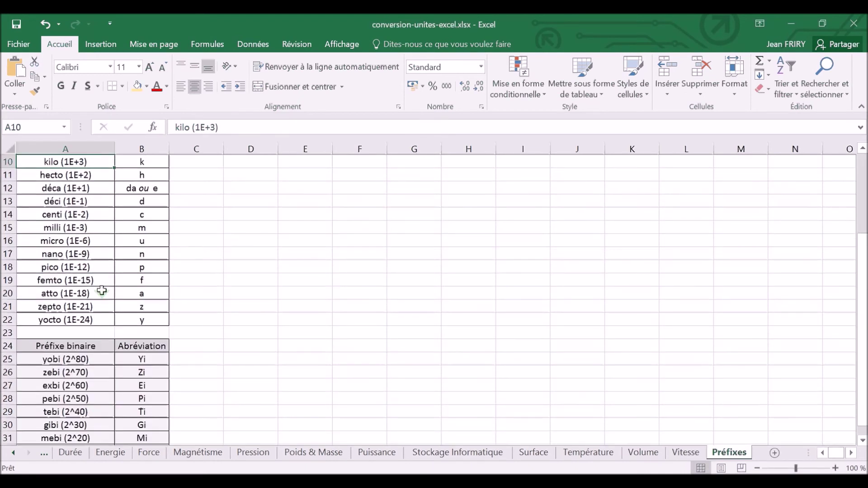
pyautogui.scroll(-1, 100, 284)
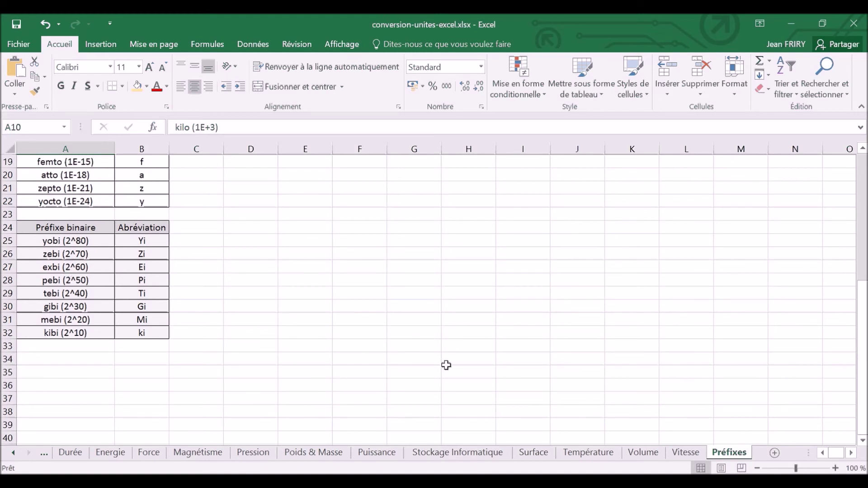
# Step: On the Stockage Informatique sheet, enter 1 in E4 with source unit kbyte in F4, and target unit byte in F5
pyautogui.click(450, 453)
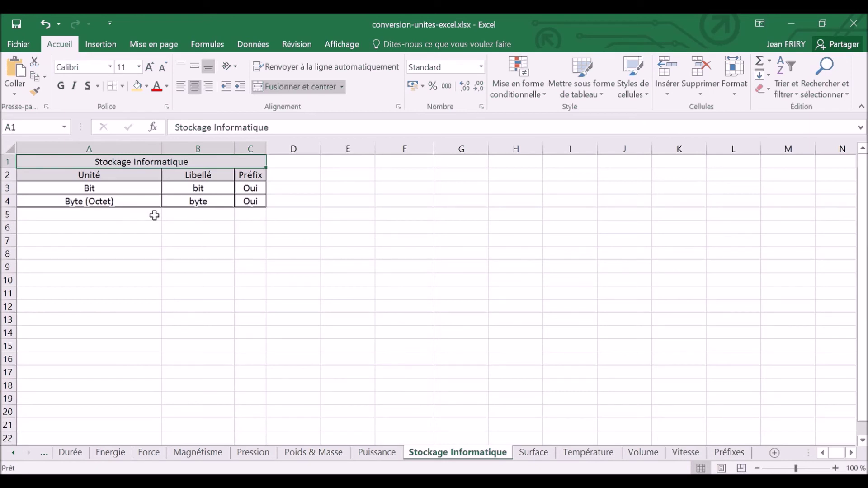
pyautogui.click(362, 199)
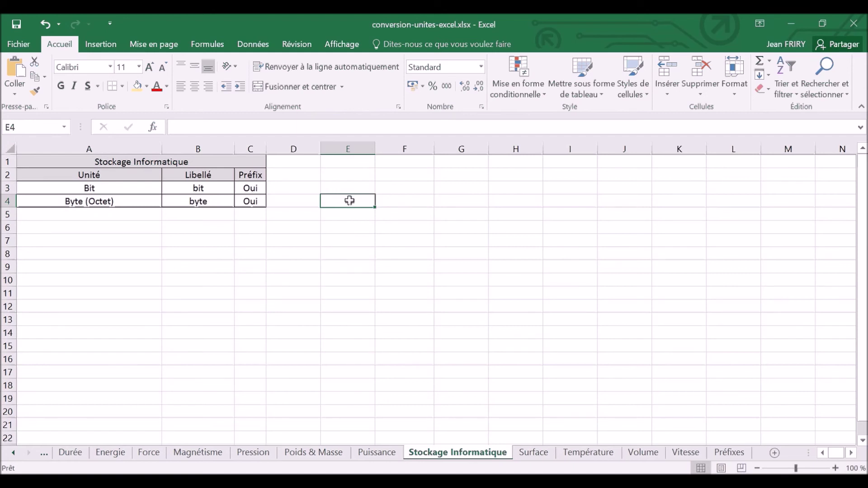
pyautogui.write('1')
pyautogui.click(413, 200)
pyautogui.write('kbyte')
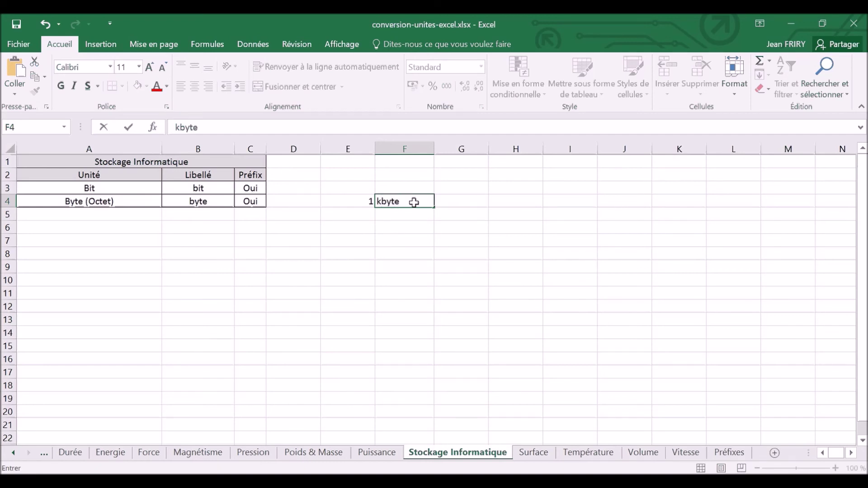
pyautogui.press('Return')
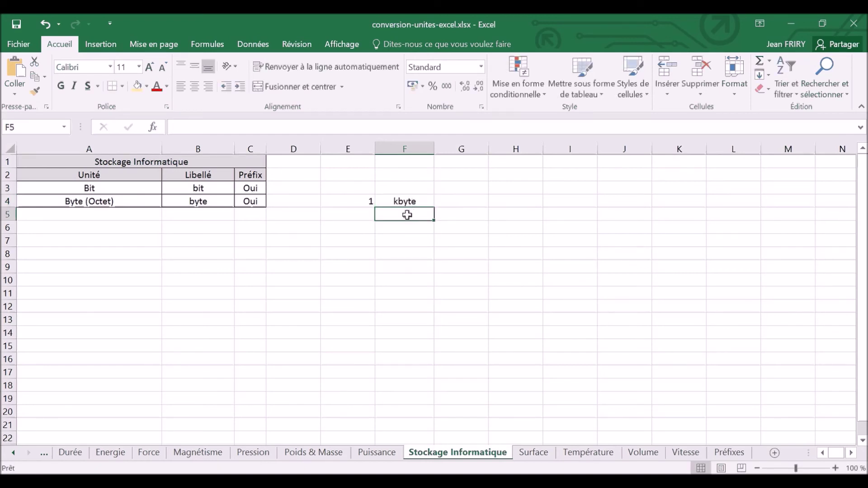
pyautogui.write('byte')
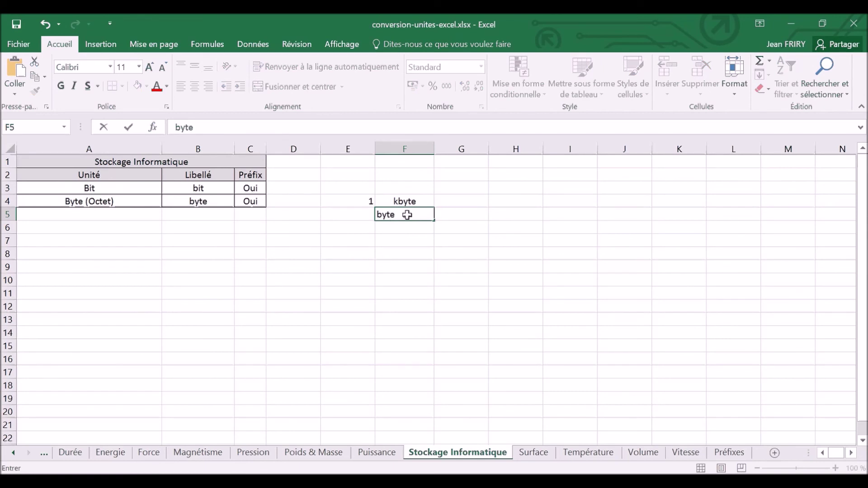
# Step: Enter a CONVERT formula in E5 that converts E4 from the unit in F4 to the unit in F5
pyautogui.click(359, 214)
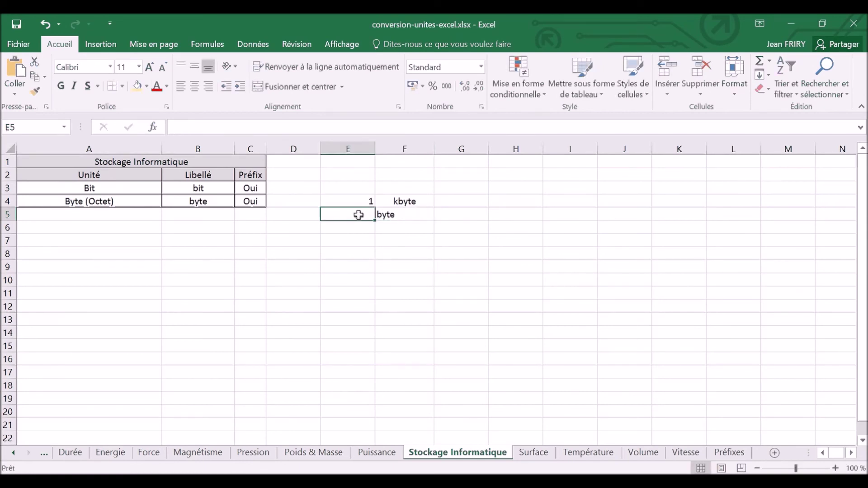
pyautogui.write('=')
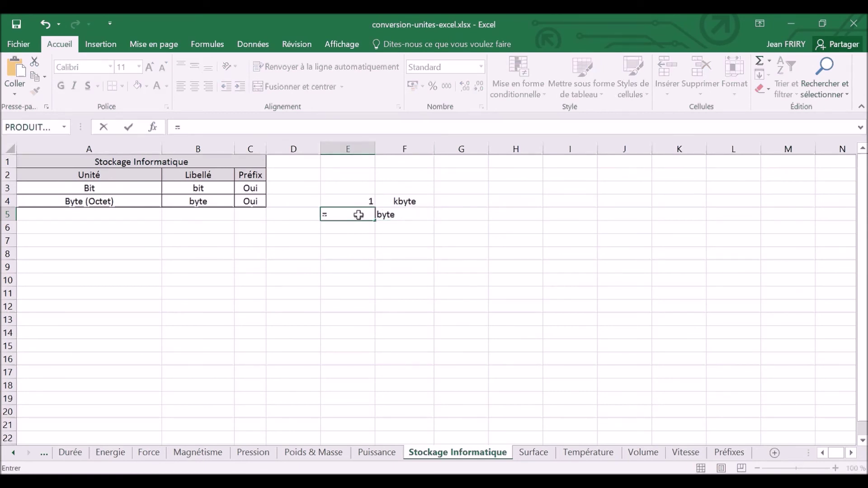
pyautogui.write('conv')
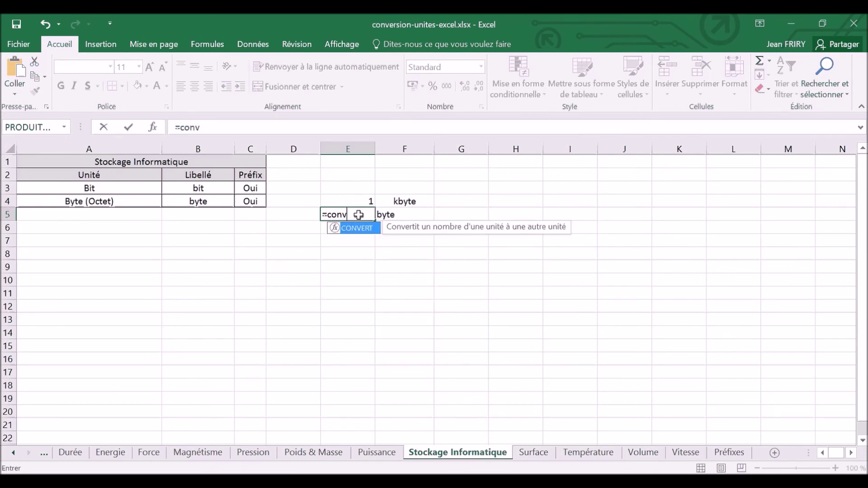
pyautogui.write('ert(')
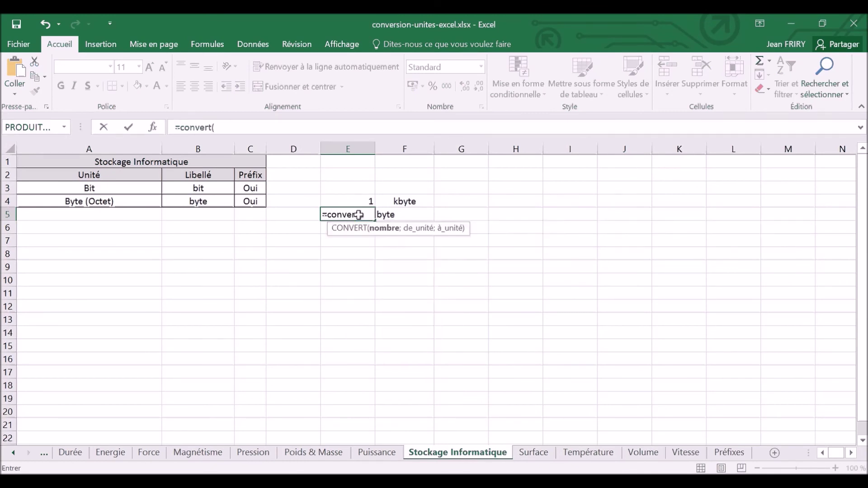
pyautogui.click(346, 200)
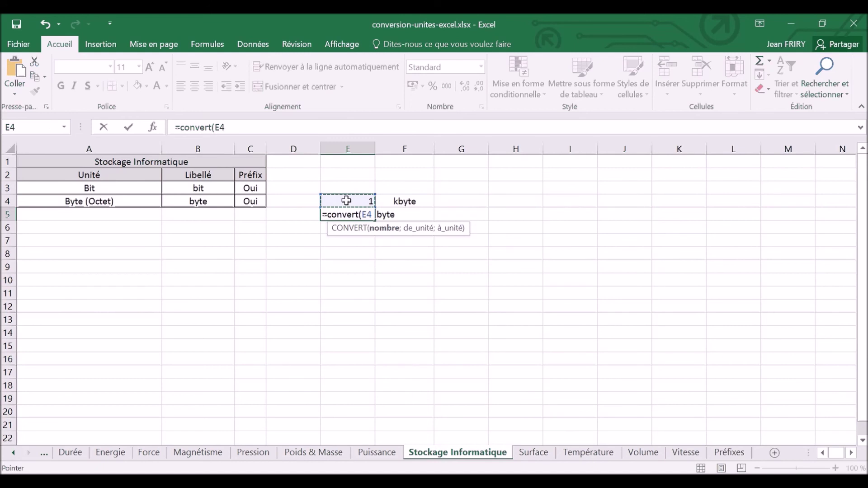
pyautogui.write(';')
pyautogui.click(403, 203)
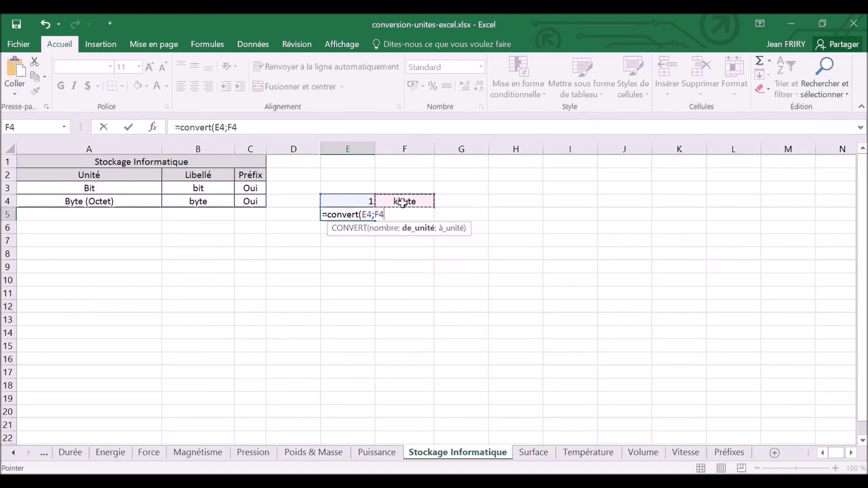
pyautogui.write(';')
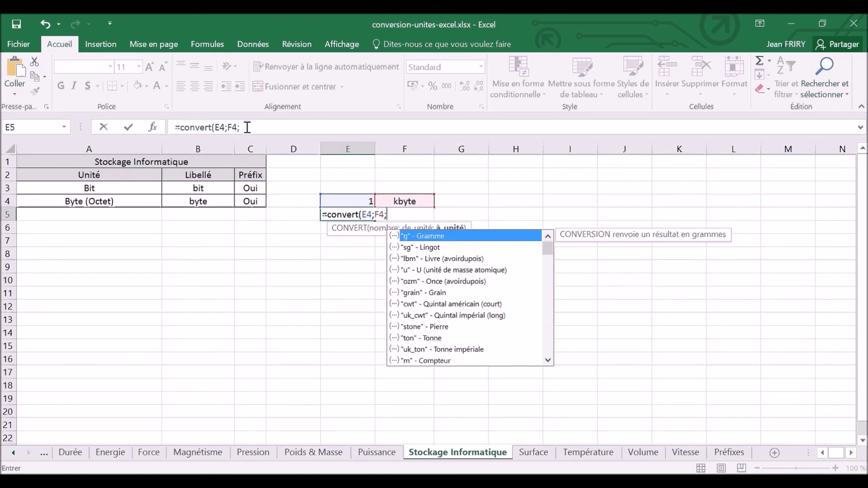
pyautogui.write('F5)')
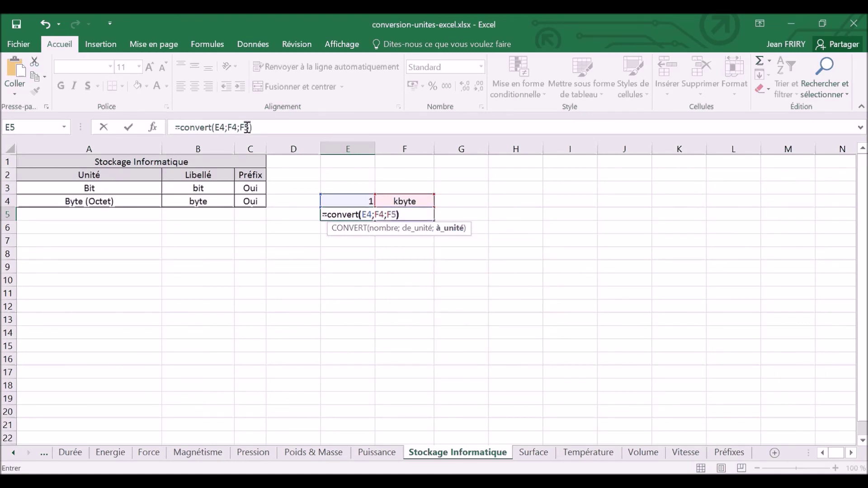
pyautogui.press('Return')
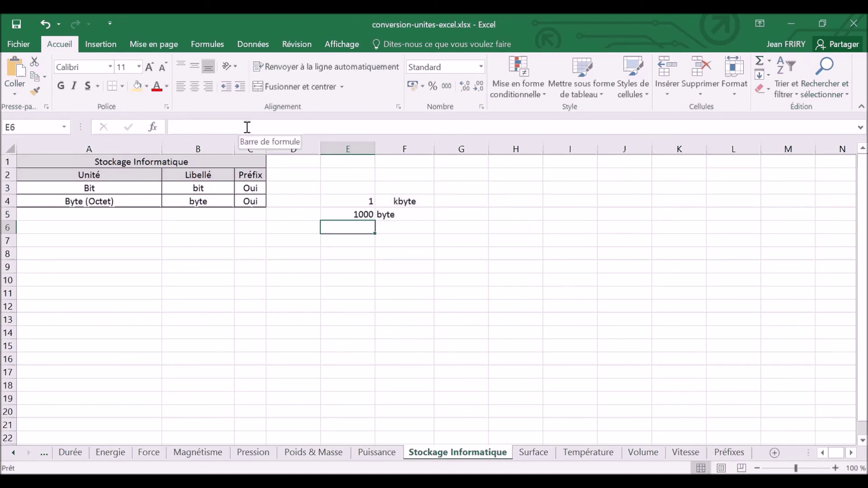
# Step: Change the source unit in F4 to the binary-prefixed kibyte and check the conversion formula in E5
pyautogui.click(384, 215)
pyautogui.doubleClick(398, 201)
pyautogui.write('k')
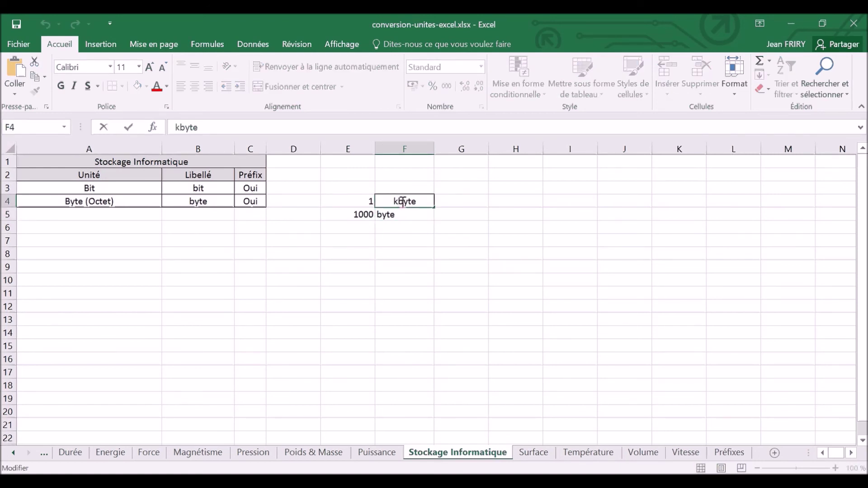
pyautogui.write('i')
pyautogui.press('Return')
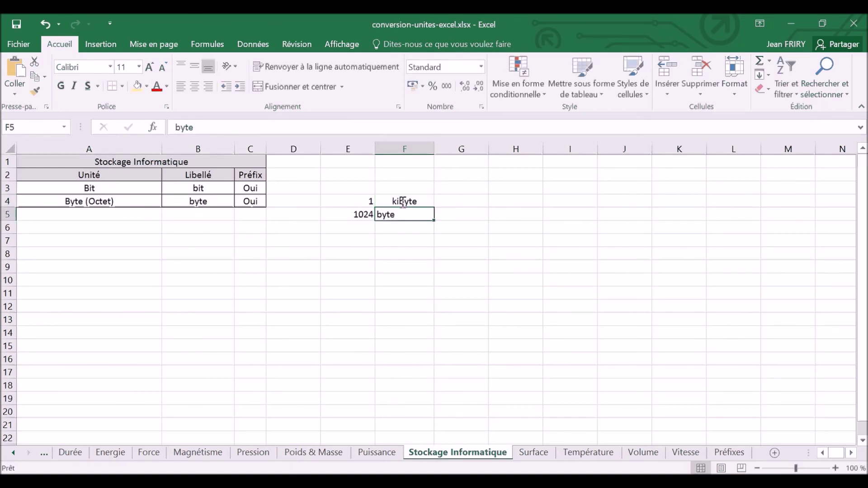
pyautogui.click(355, 227)
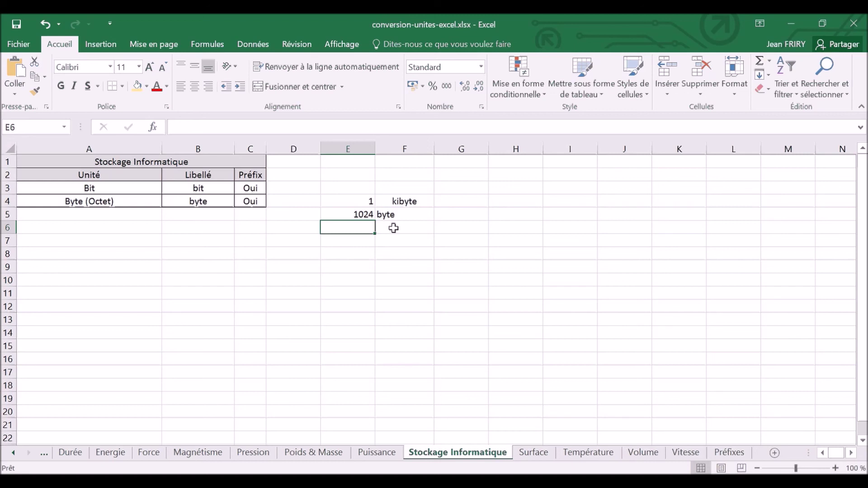
pyautogui.click(362, 214)
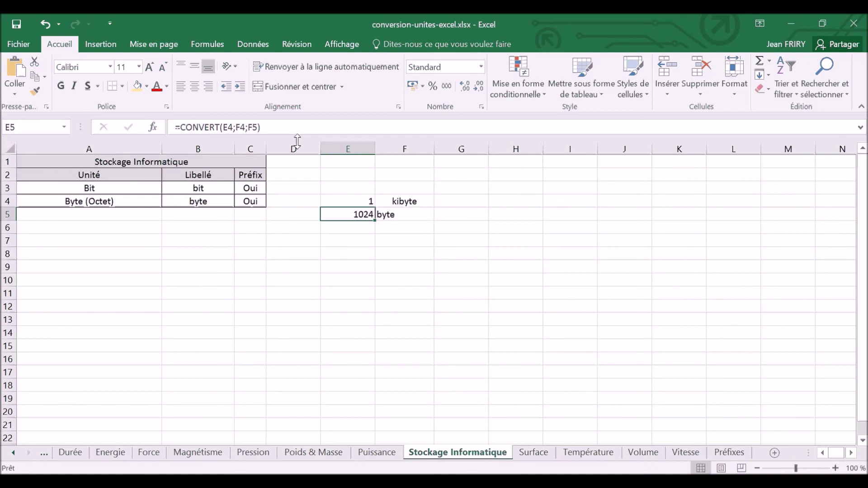